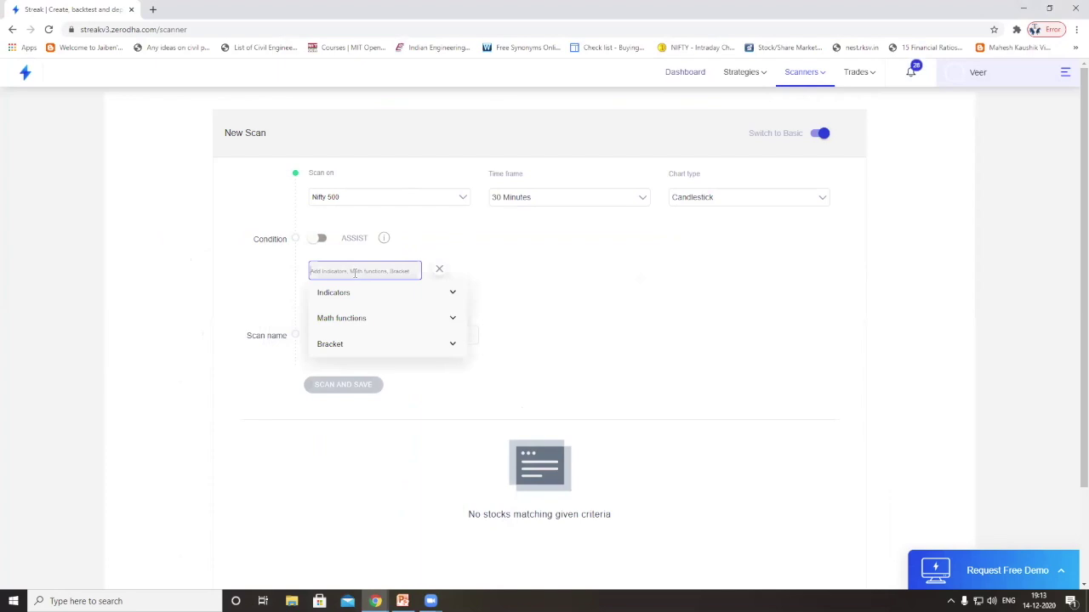
- Start the first scan condition with the Period min function and set its period to 40
text(per)
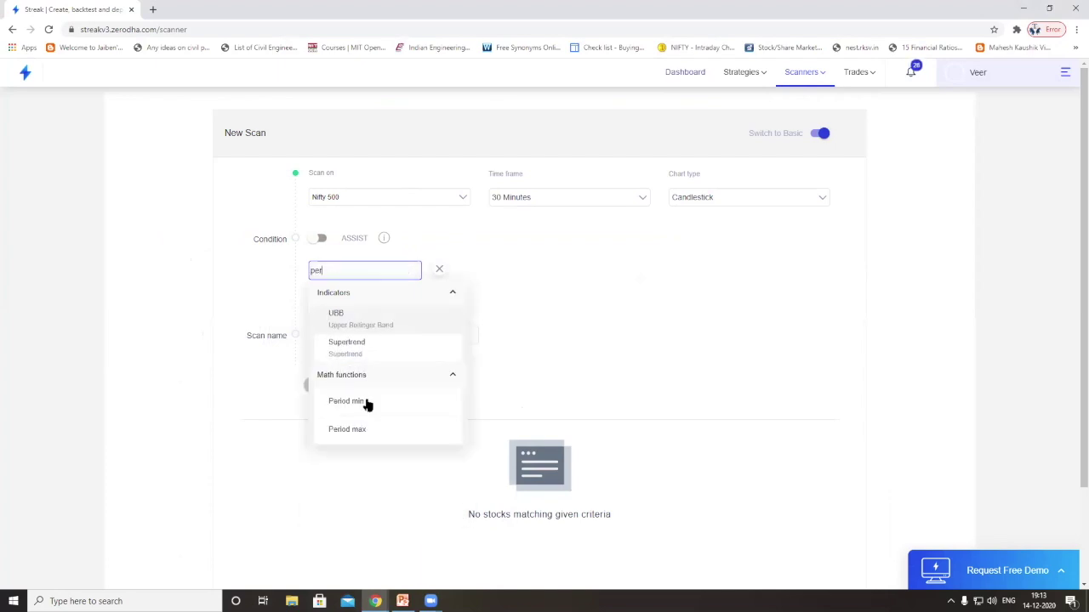
click(368, 403)
click(383, 273)
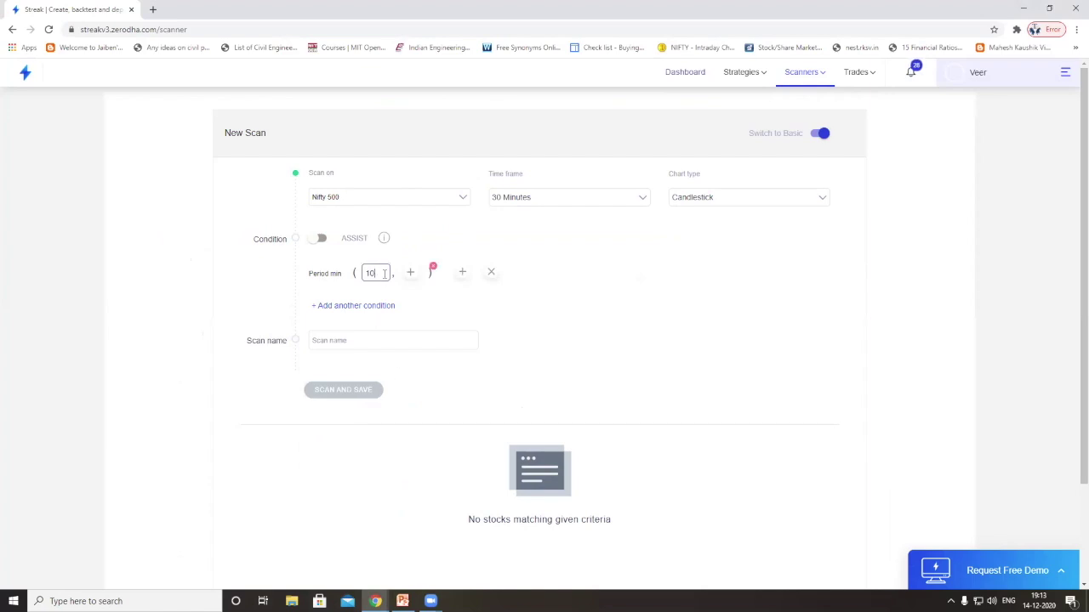
double_click(384, 273)
text(4)
- Add the Low indicator with an offset of -1 inside the first Period min function
click(410, 272)
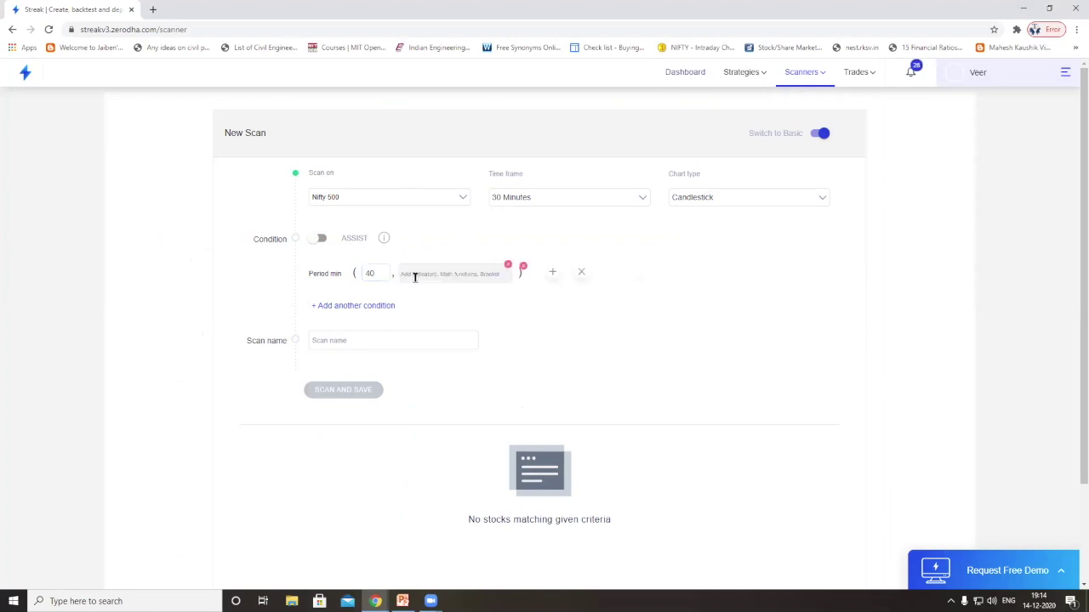
text(lo)
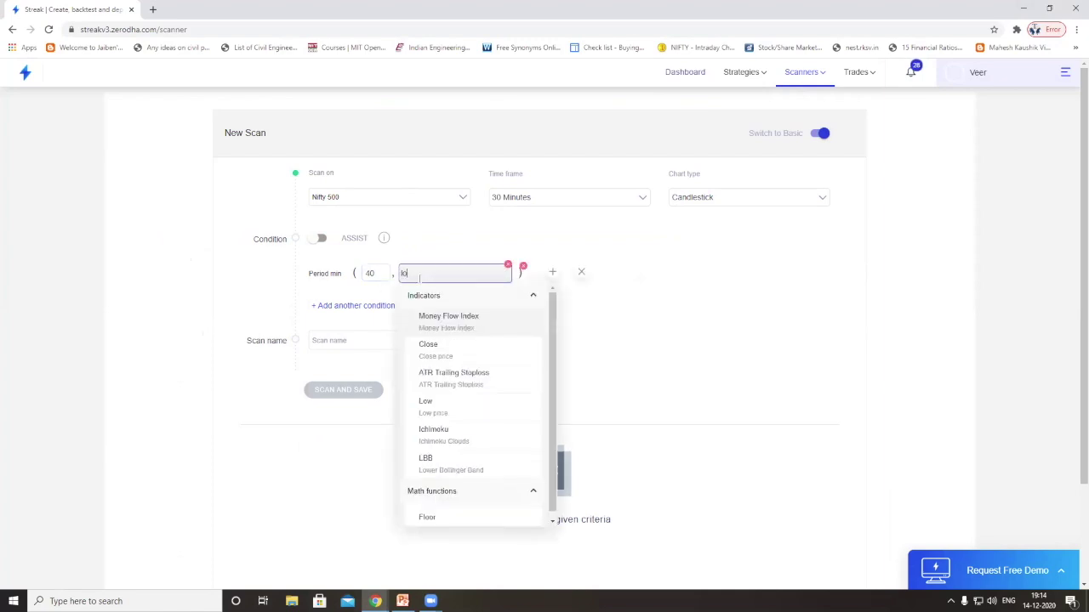
text(w)
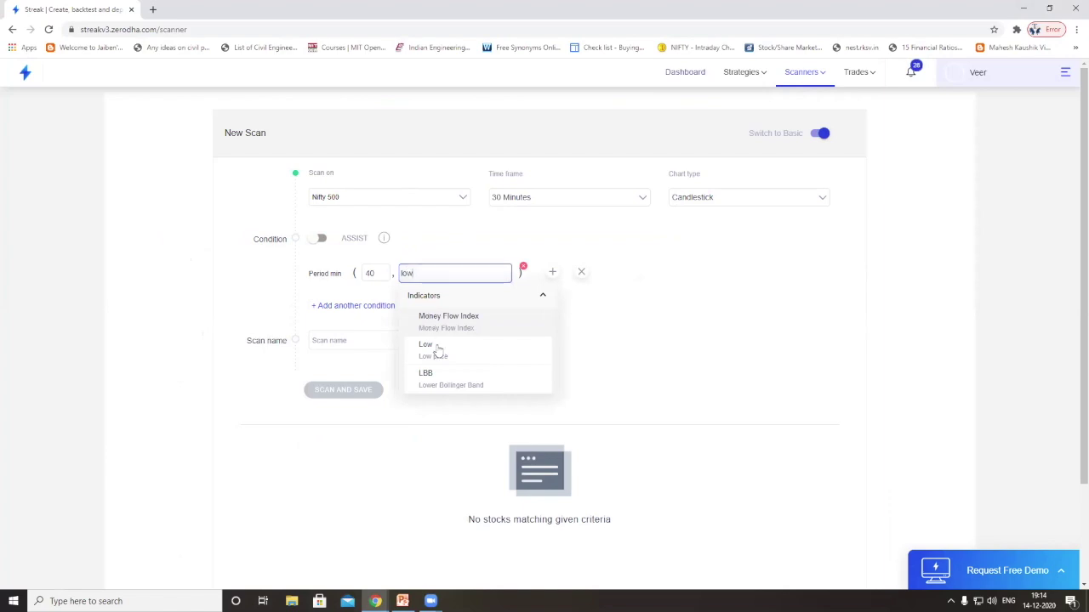
click(435, 349)
click(440, 343)
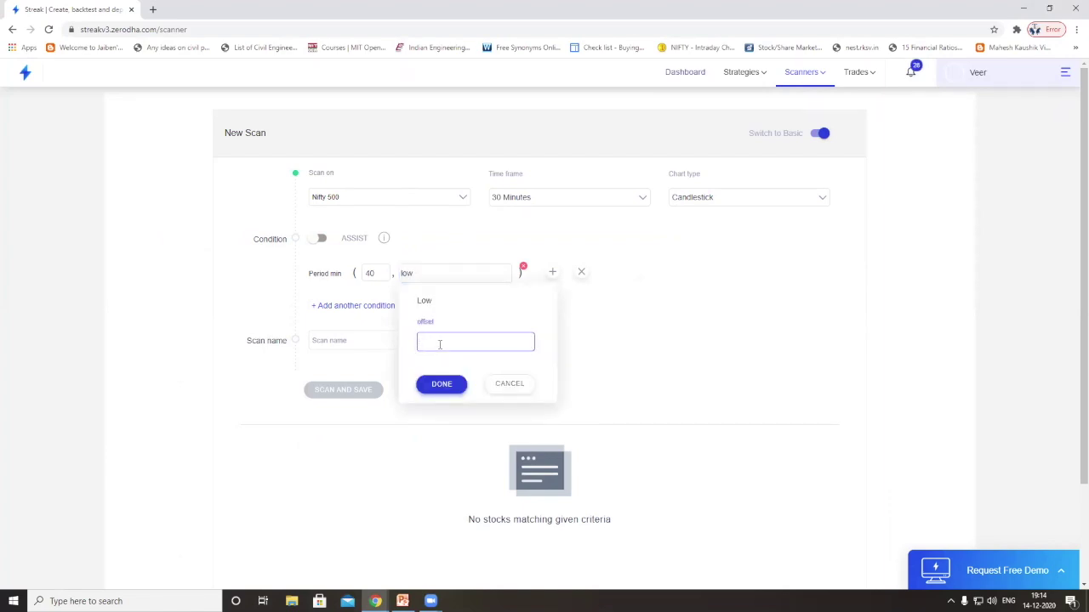
text(-1)
click(444, 386)
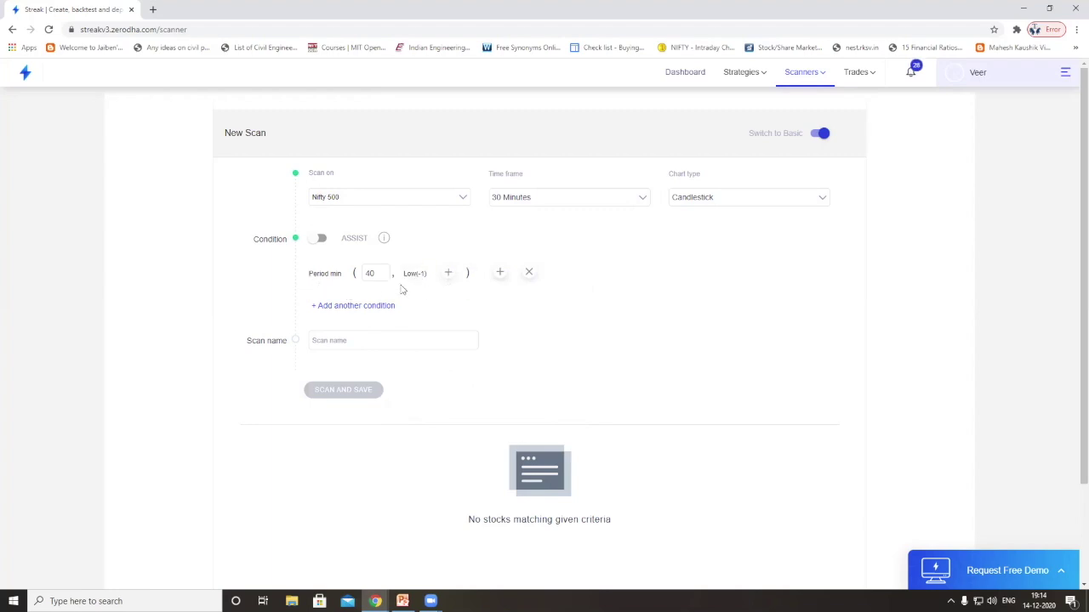
- Add the "lower than" comparator after the first Period min function
click(499, 273)
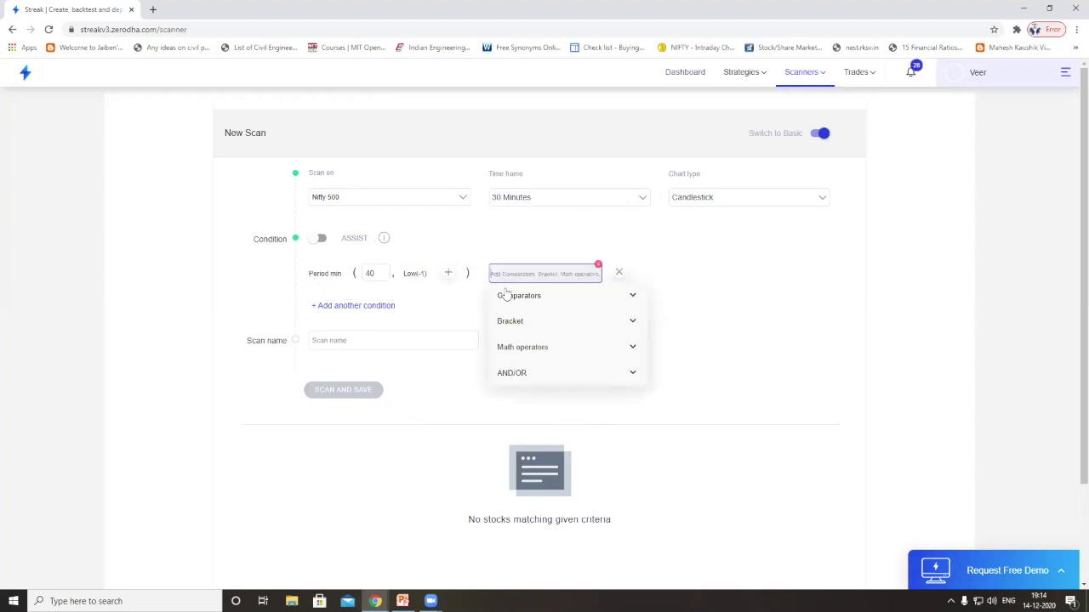
text(lowe)
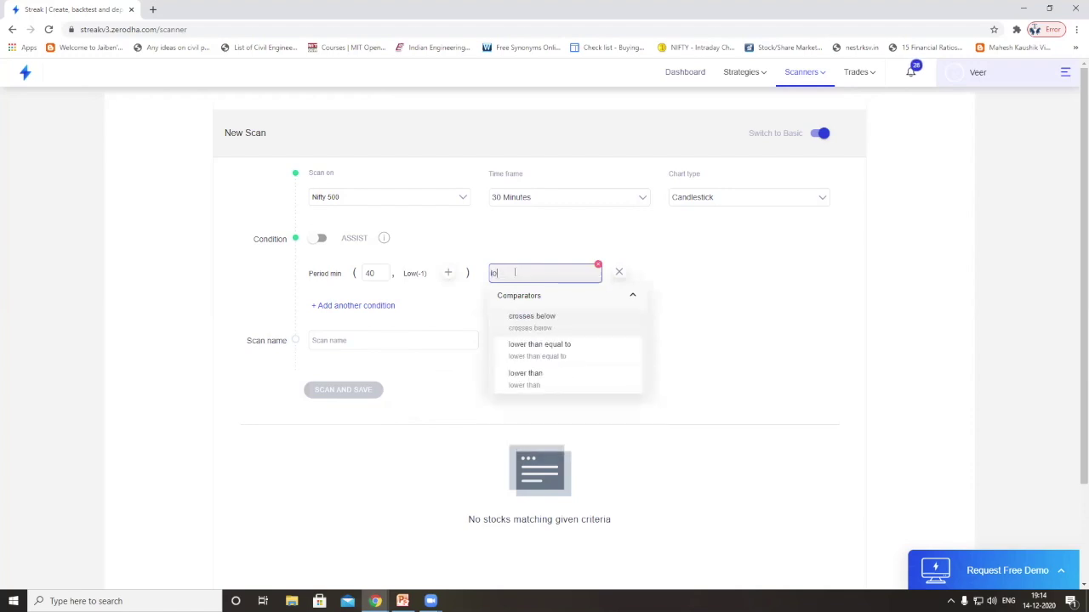
click(515, 348)
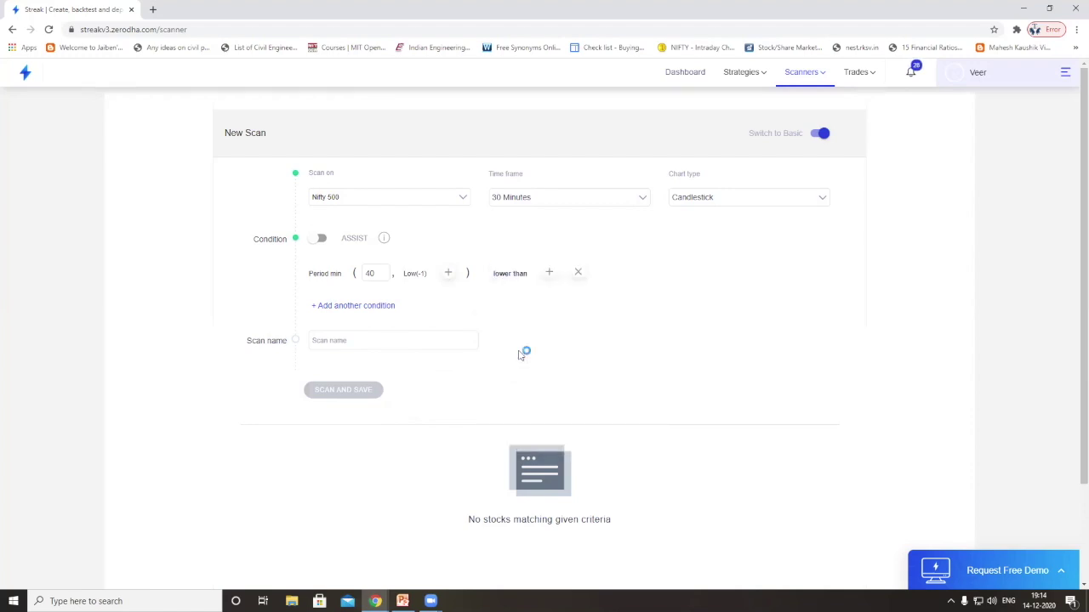
- Add a second Period min function after "lower than" and set its period to 40
click(548, 272)
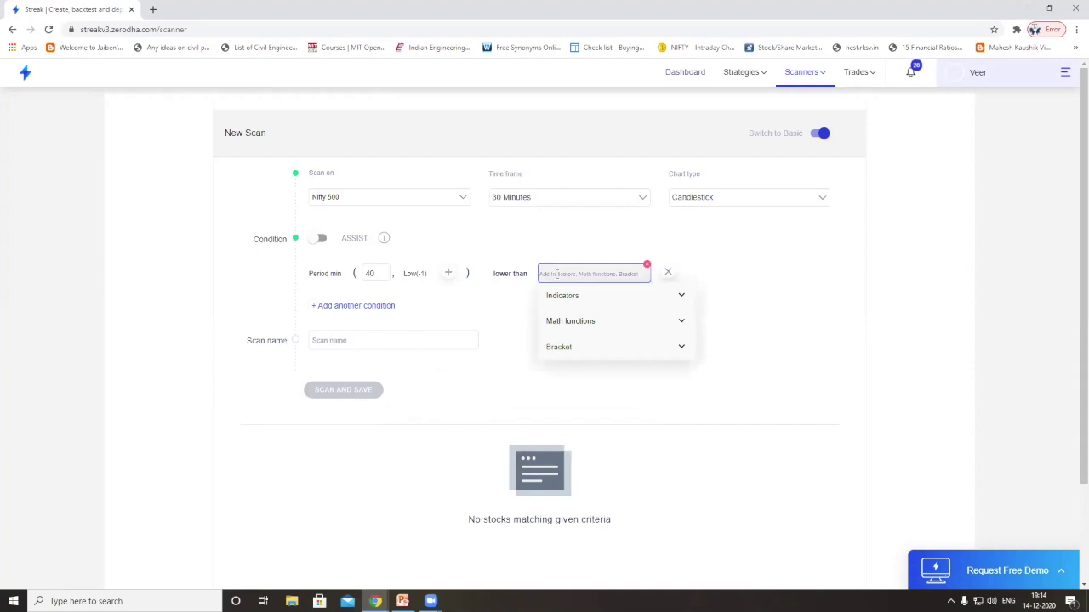
text(peri)
click(575, 323)
text(10)
key(BackSpace)
key(BackSpace)
text(4)
- Use the Low indicator with an offset of -41 as the input of the second Period min function
click(639, 272)
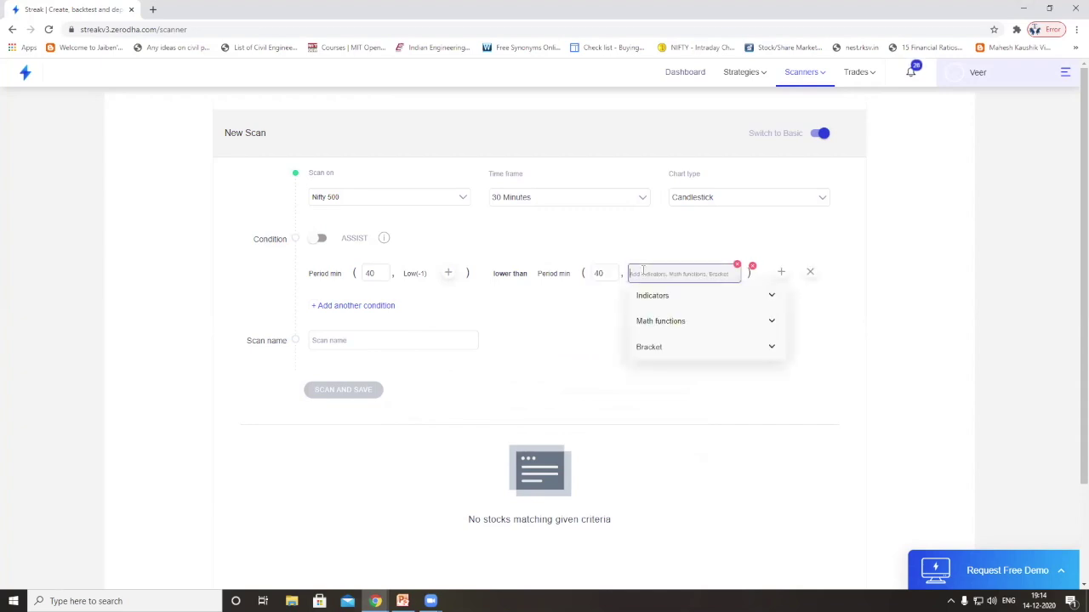
text(low)
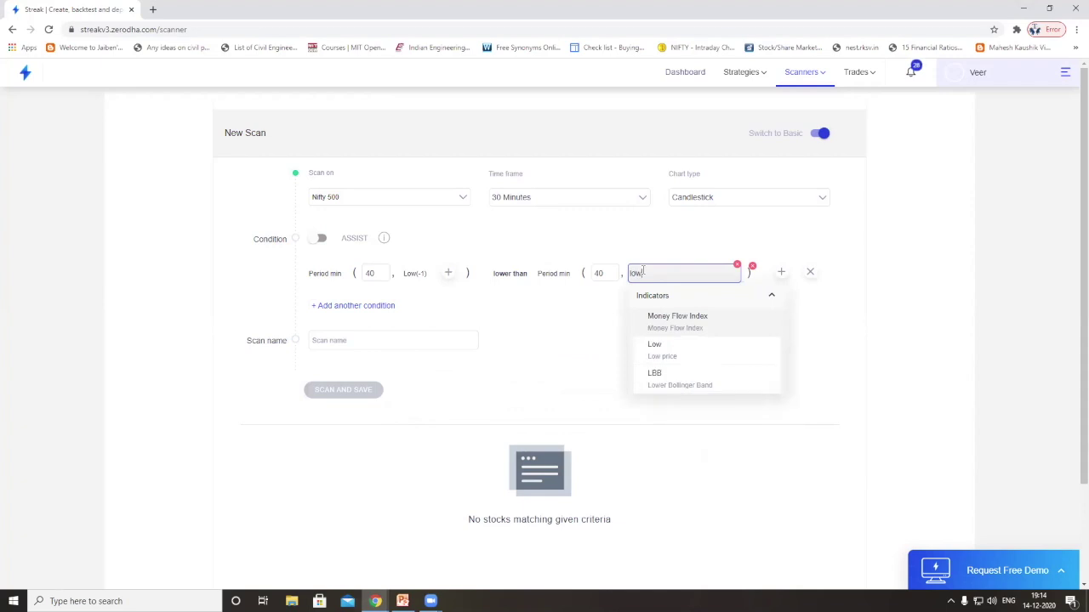
click(667, 346)
click(668, 343)
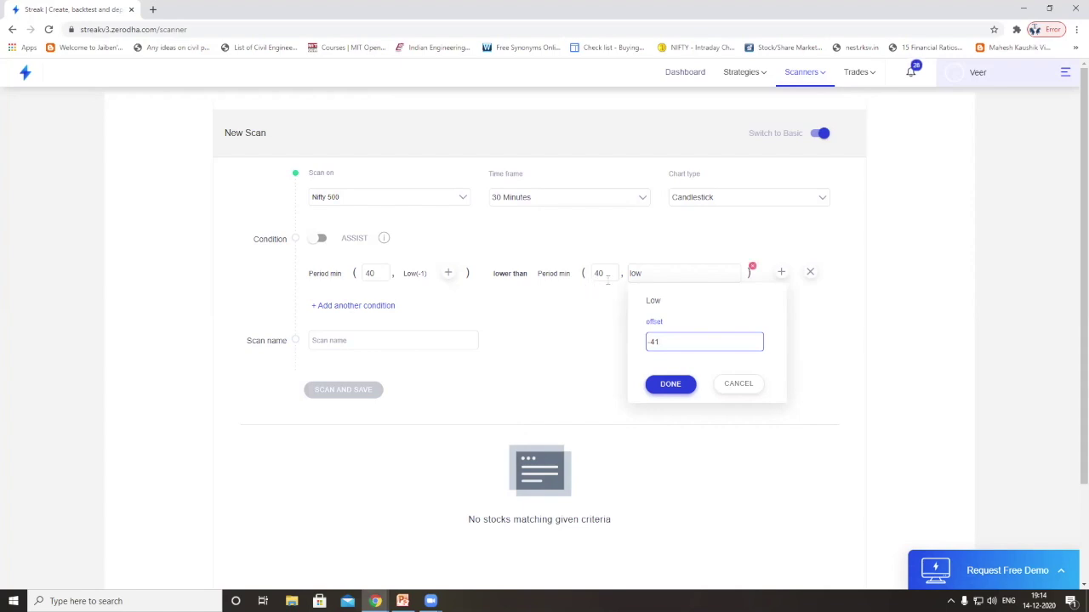
click(662, 384)
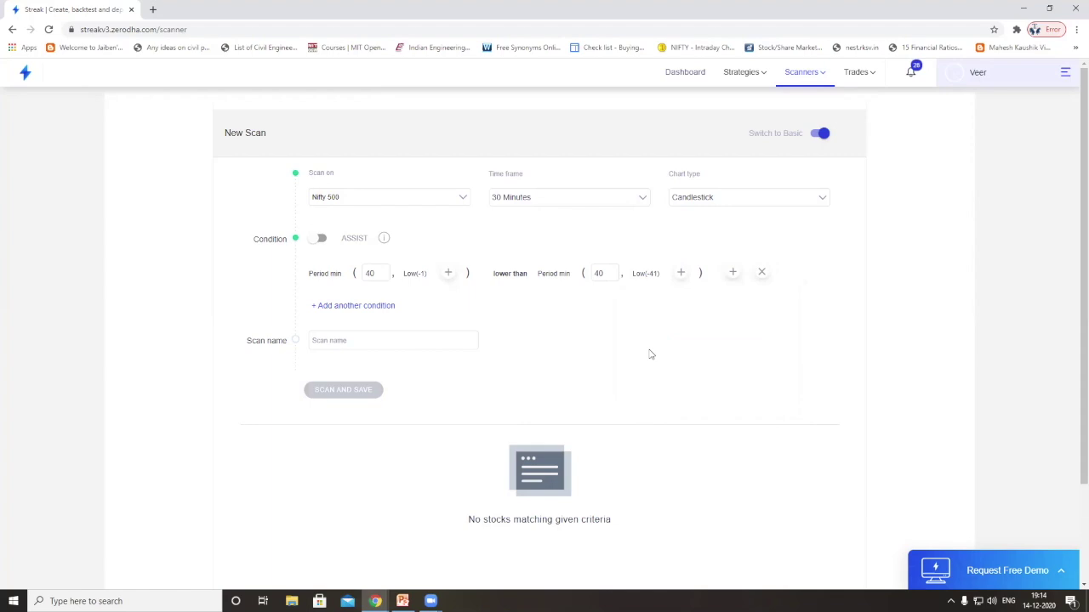
- Multiply the second Period min function by the number 1.02 to complete the first condition
click(732, 274)
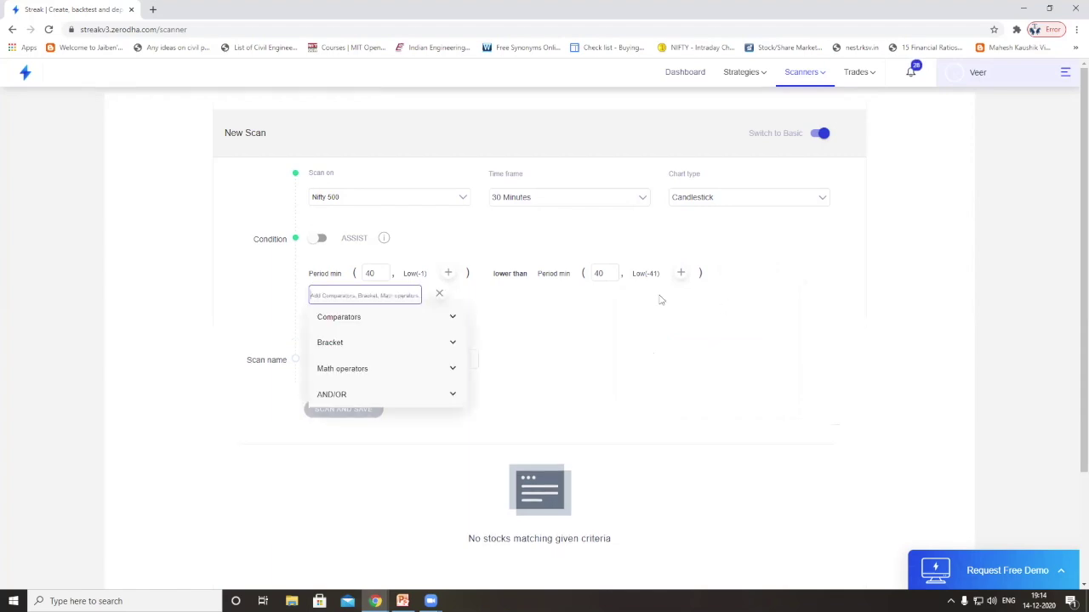
click(392, 377)
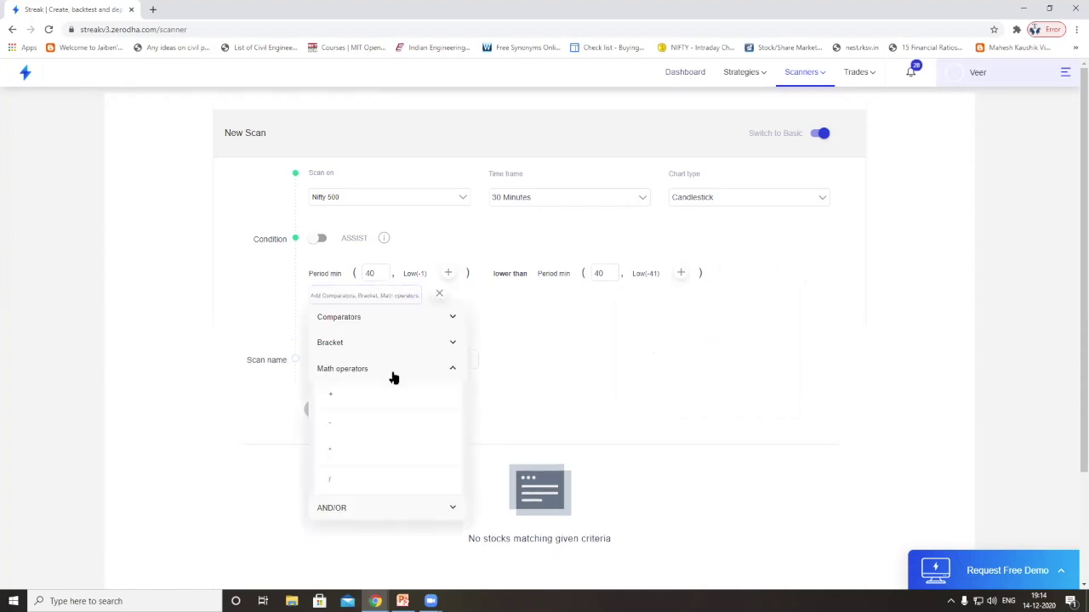
click(334, 456)
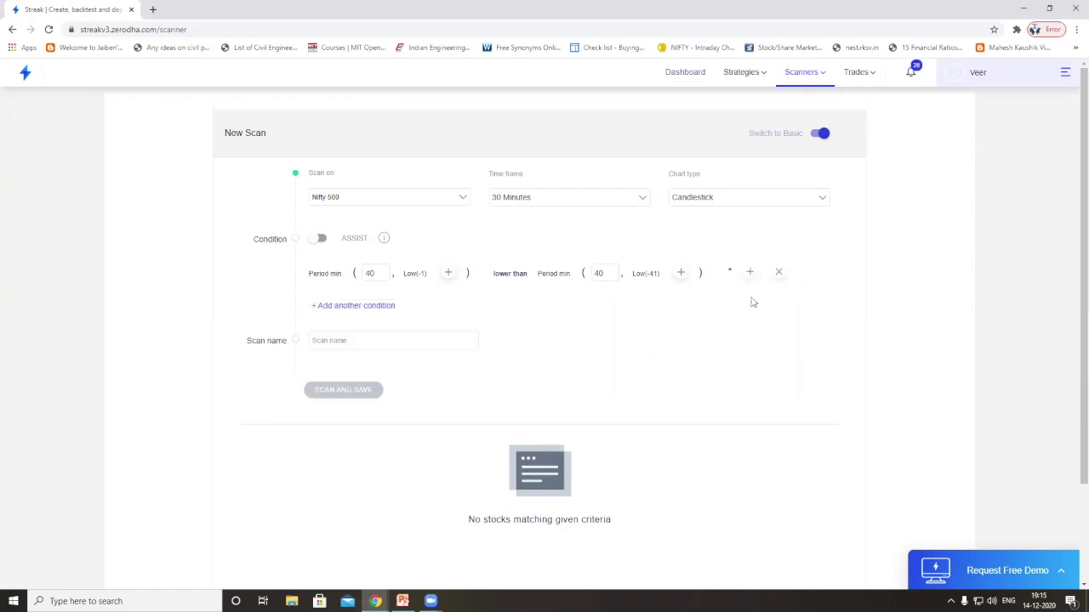
click(750, 272)
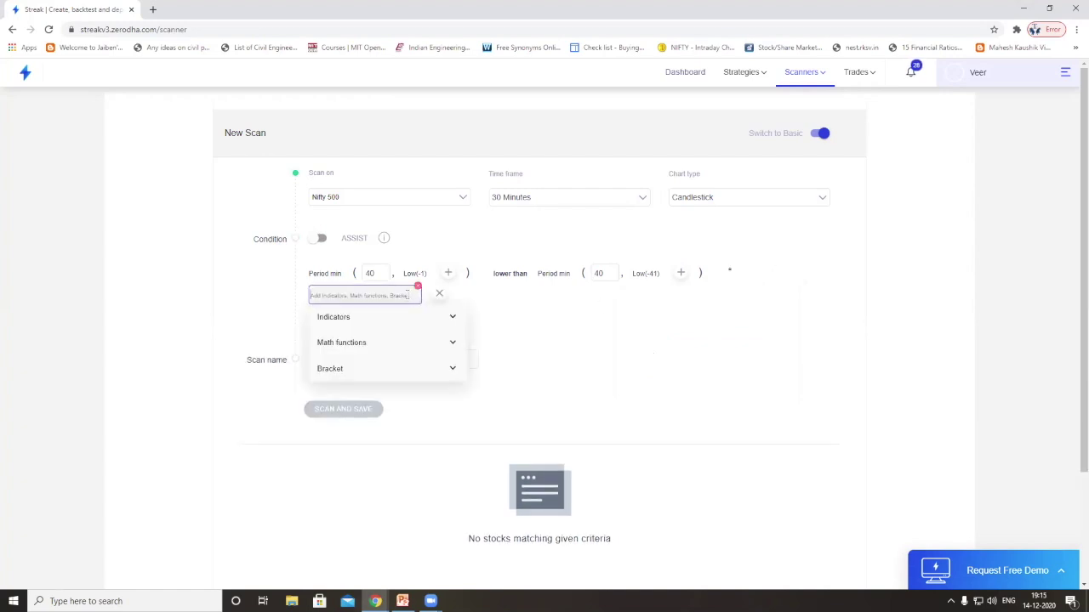
text(numb)
click(341, 338)
click(347, 360)
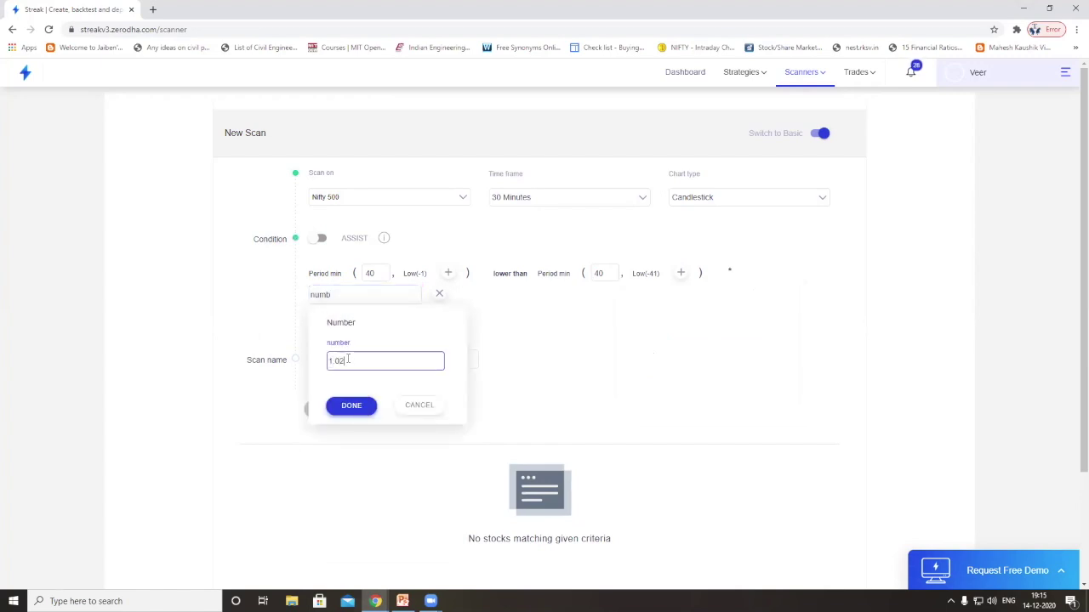
click(352, 407)
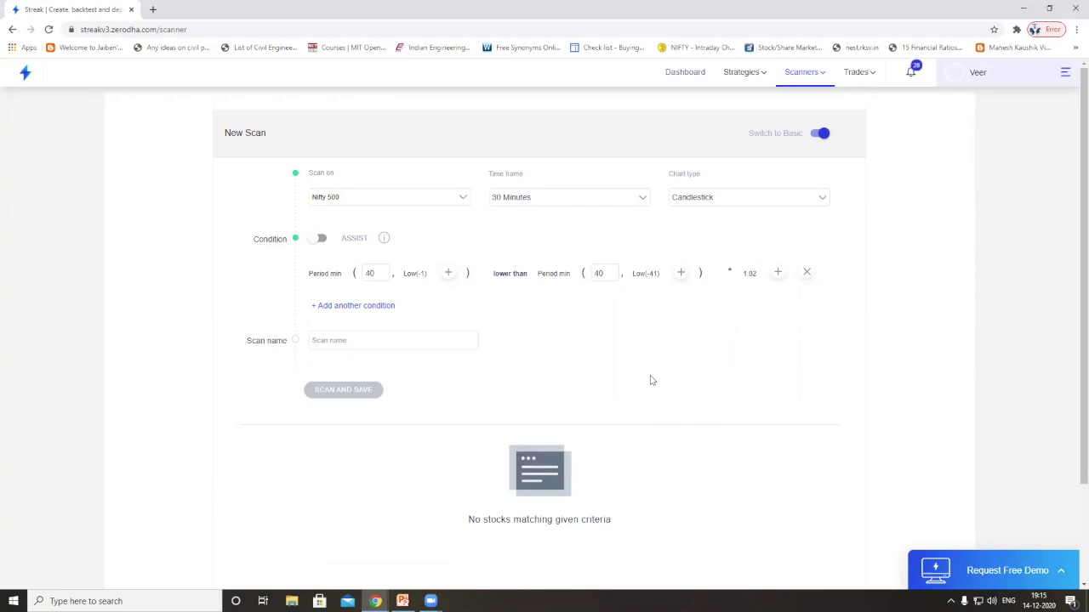
- Add another condition joined by "and", starting with a Period min function with period 40
click(335, 308)
click(377, 305)
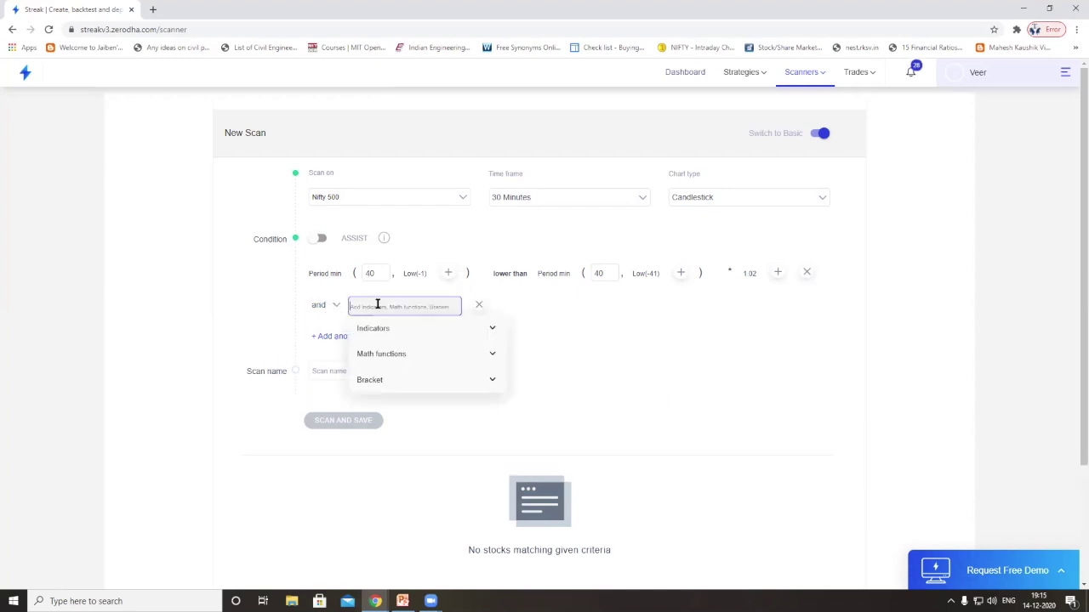
text(peri)
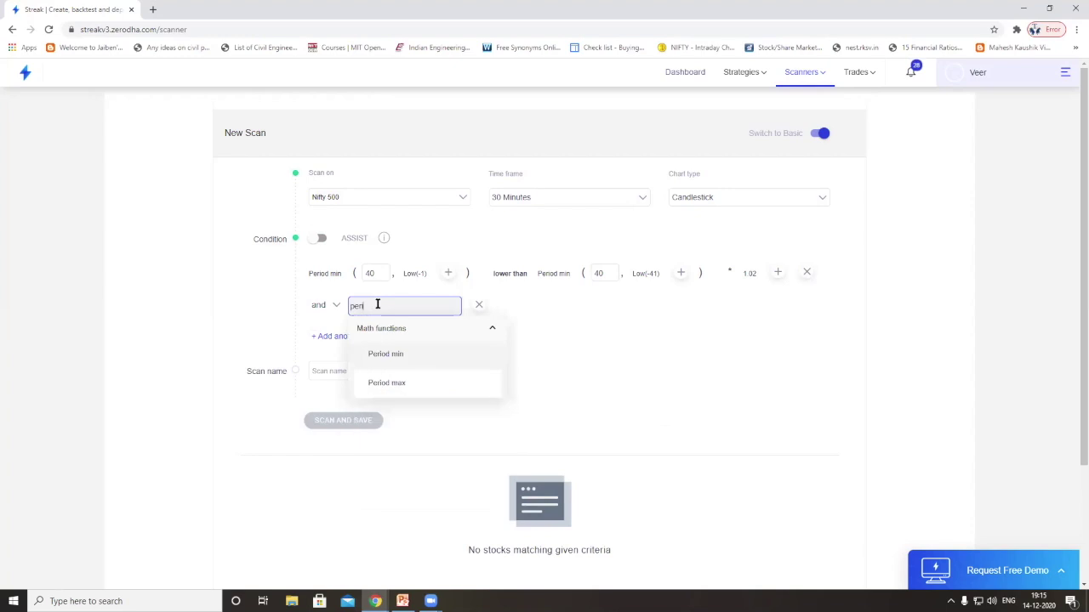
click(396, 363)
click(423, 309)
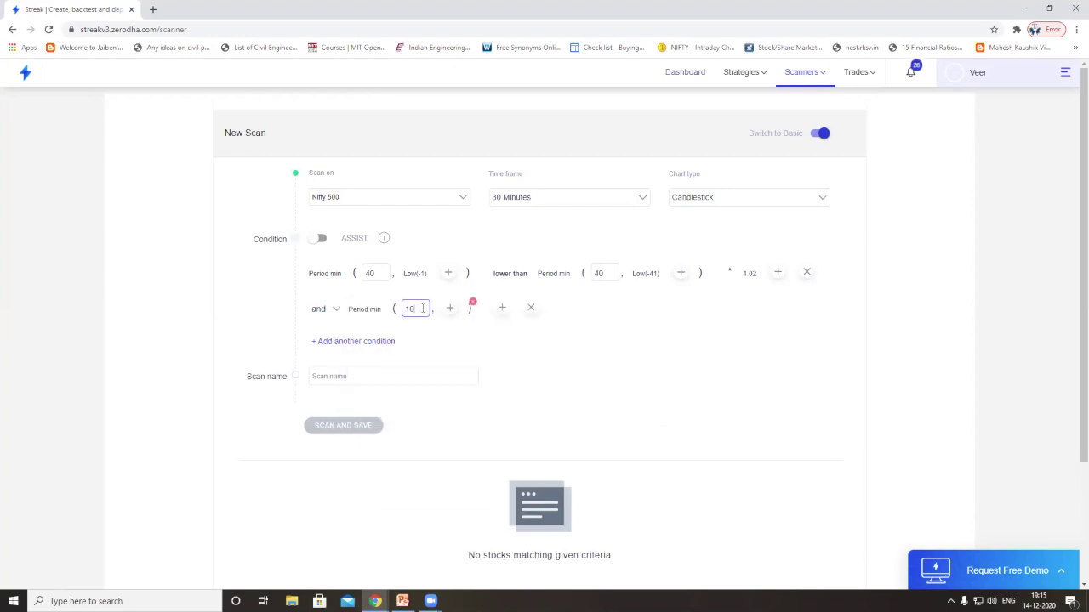
key(BackSpace)
key(BackSpace)
text(40)
- Insert the Low indicator with an offset of -1 into the second condition's Period min function
click(450, 308)
click(455, 311)
text(low)
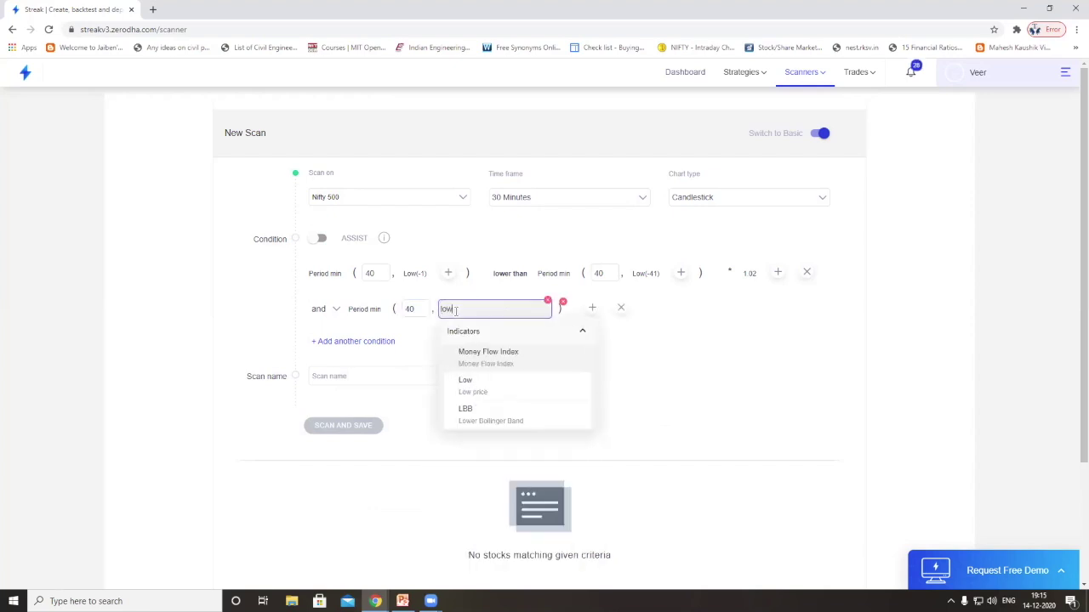
click(473, 380)
click(488, 374)
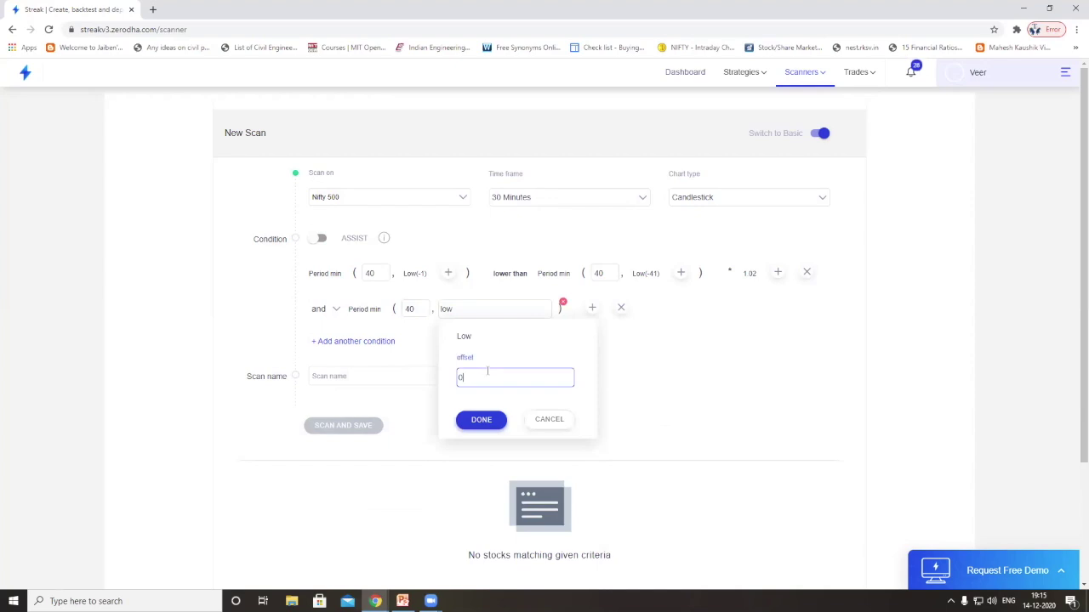
text(-1)
click(478, 420)
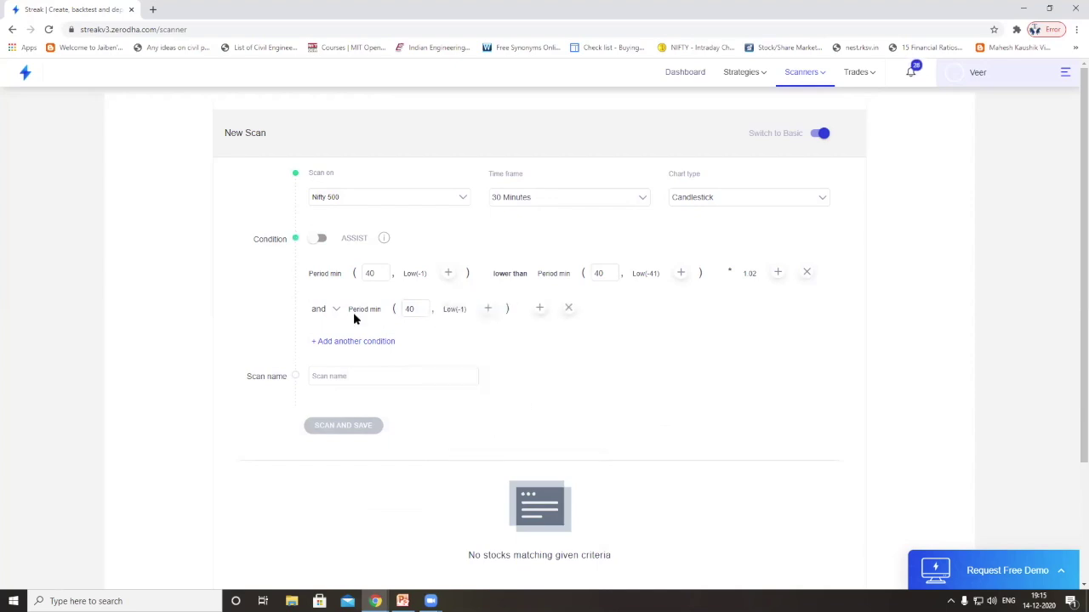
- Add the "higher than" comparator to the second condition
click(540, 308)
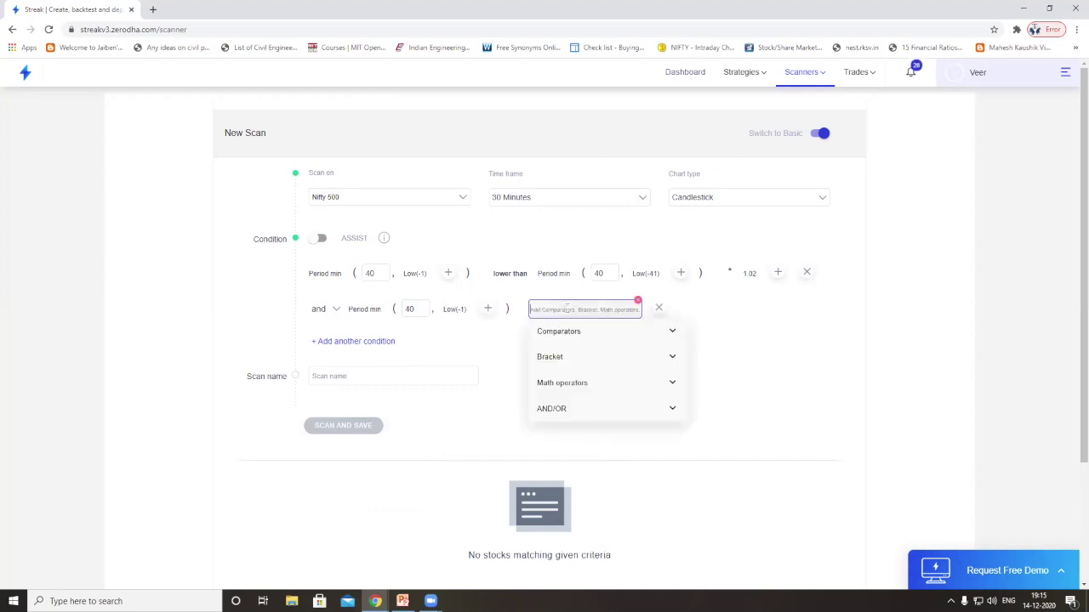
text(l)
text(high)
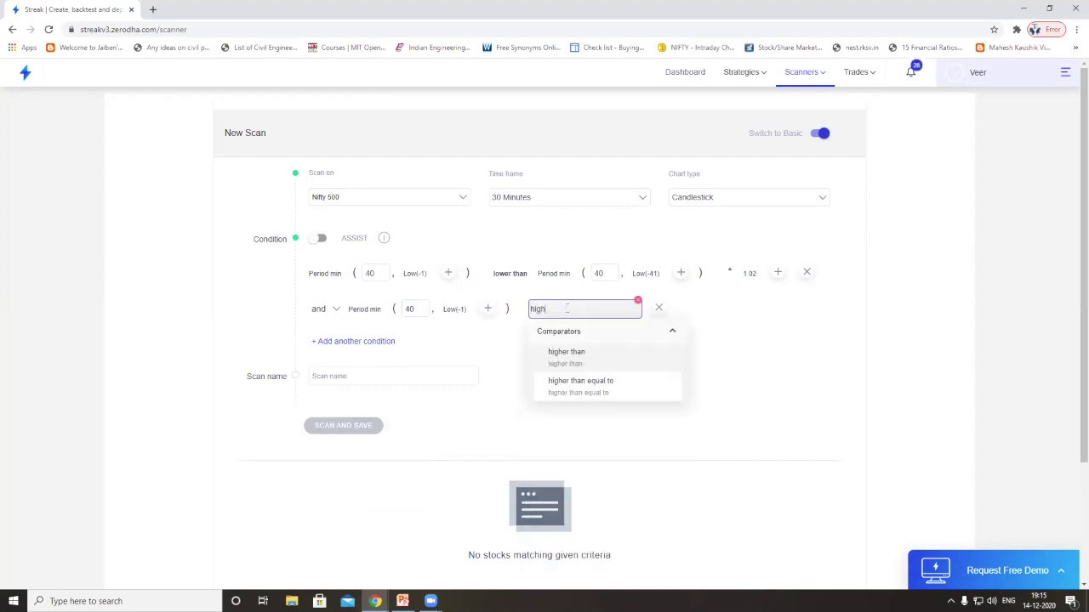
click(570, 357)
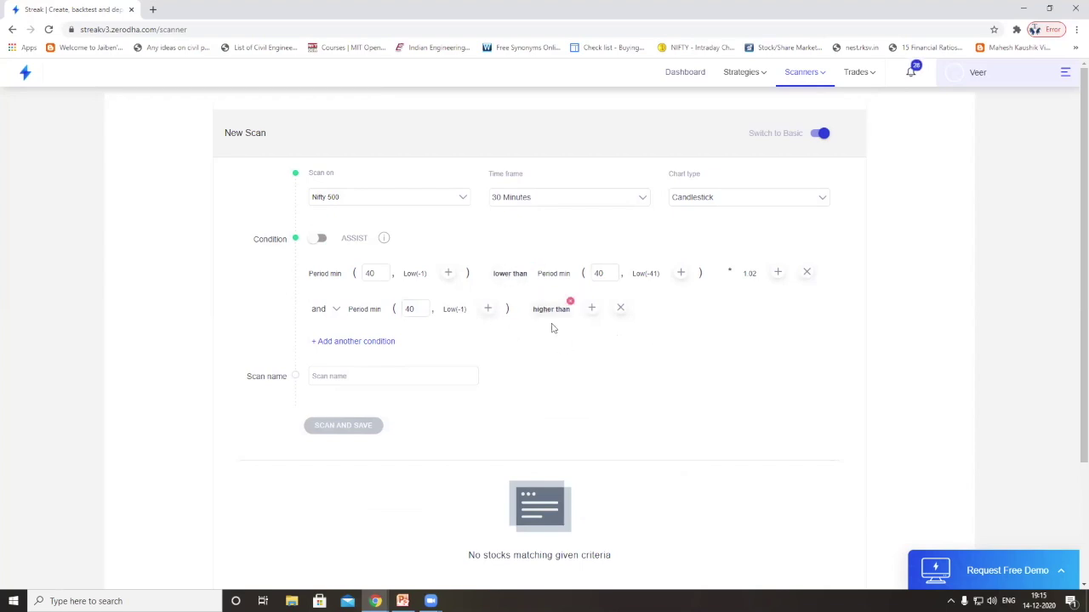
- Add a Period min function with period 40 after the "higher than" comparator in the second condition
click(592, 310)
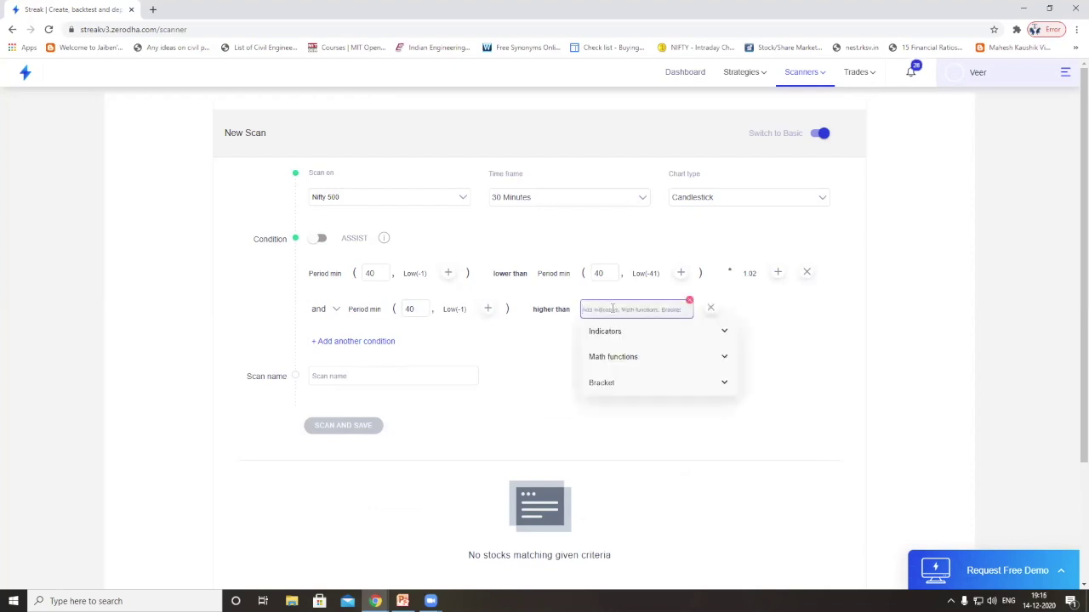
text(per)
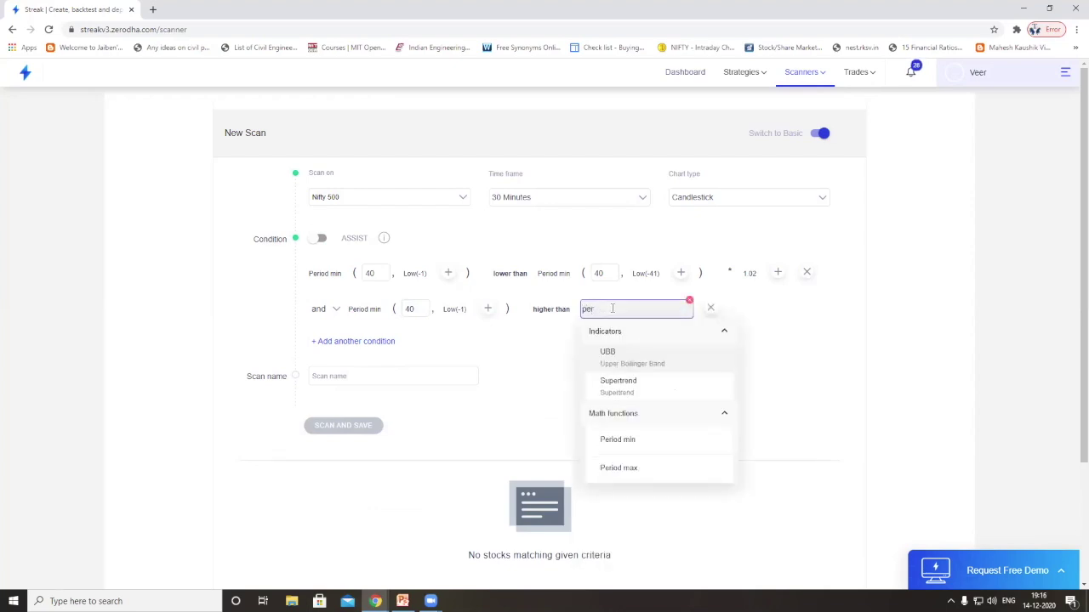
click(619, 440)
double_click(650, 307)
key(BackSpace)
text(40)
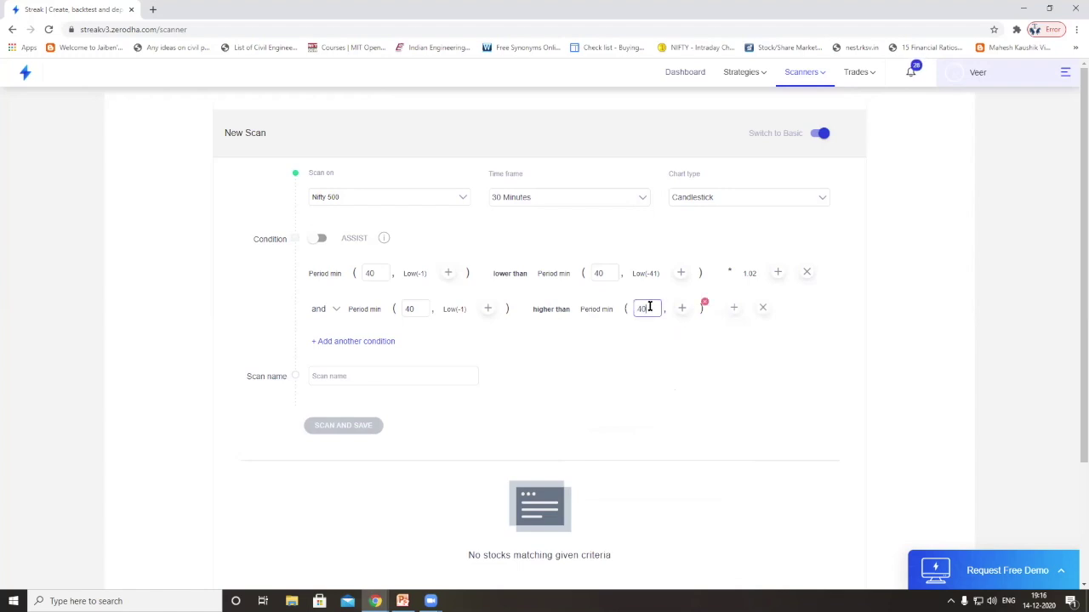
- Insert the Low indicator with an offset of -41 into the Period min function following "higher than"
click(683, 307)
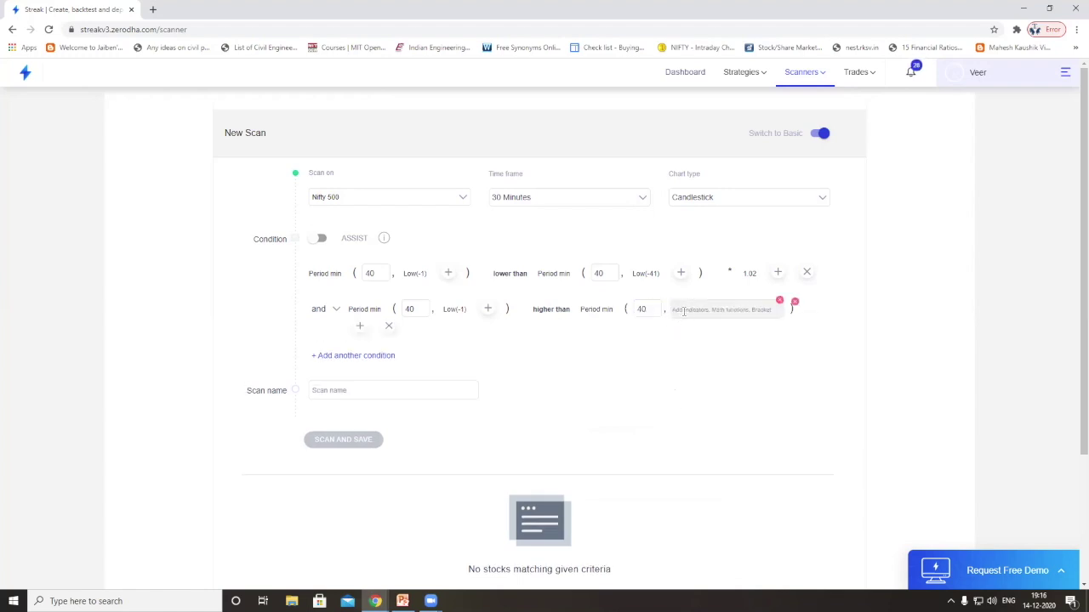
text(lo)
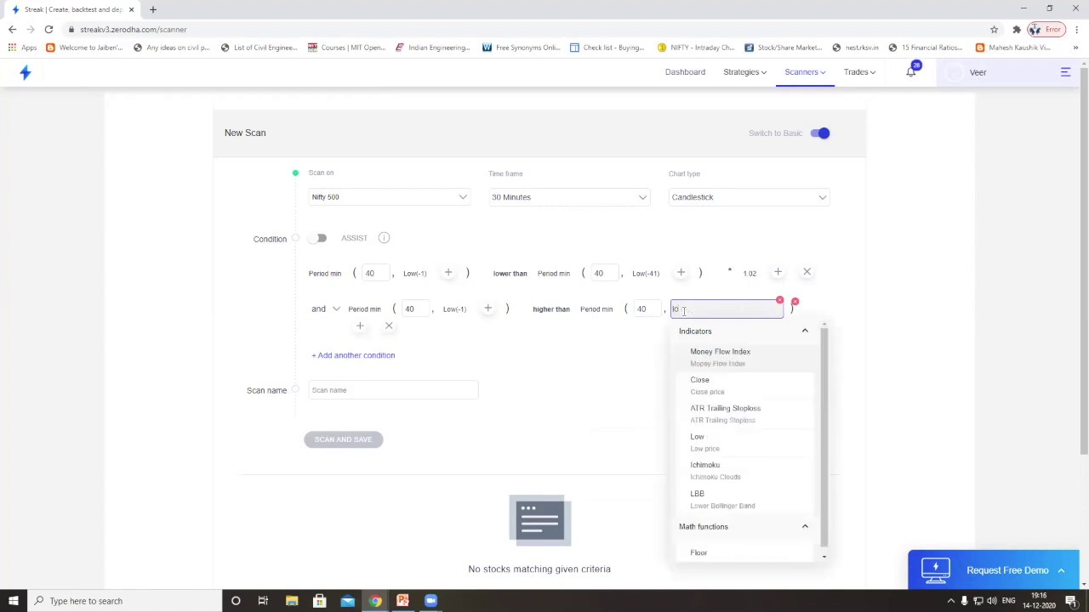
text(w)
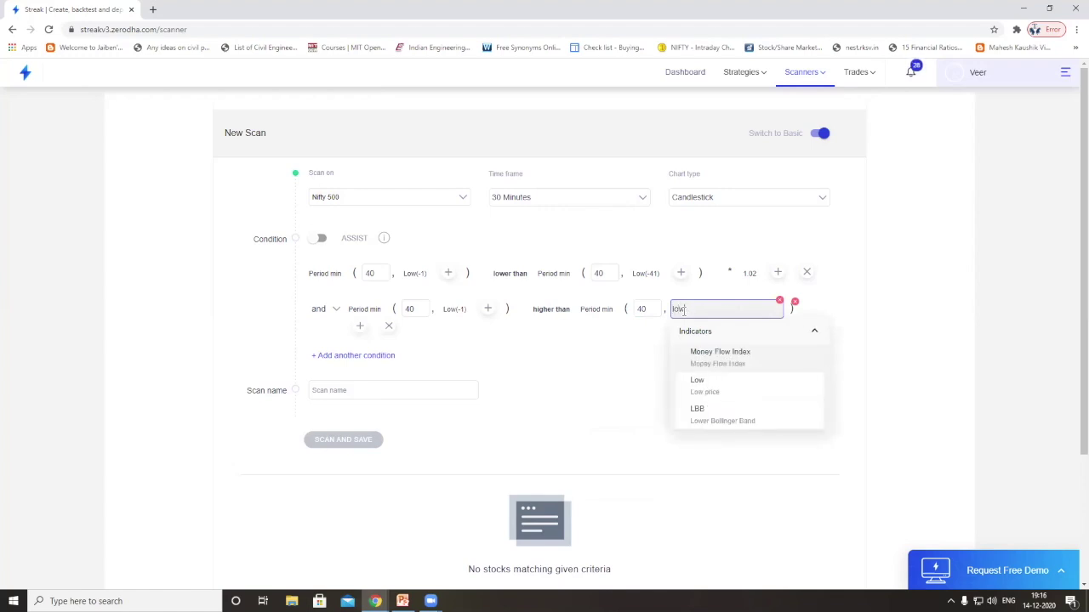
click(720, 387)
click(714, 377)
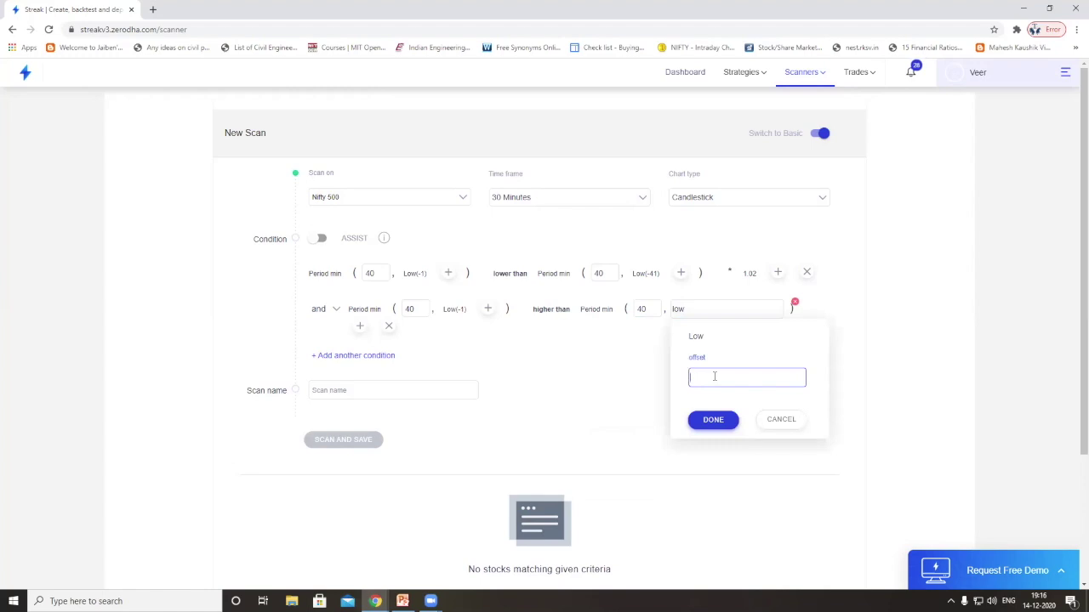
click(719, 421)
- Multiply the second condition's right-hand Period min function by the number 0.98
click(777, 309)
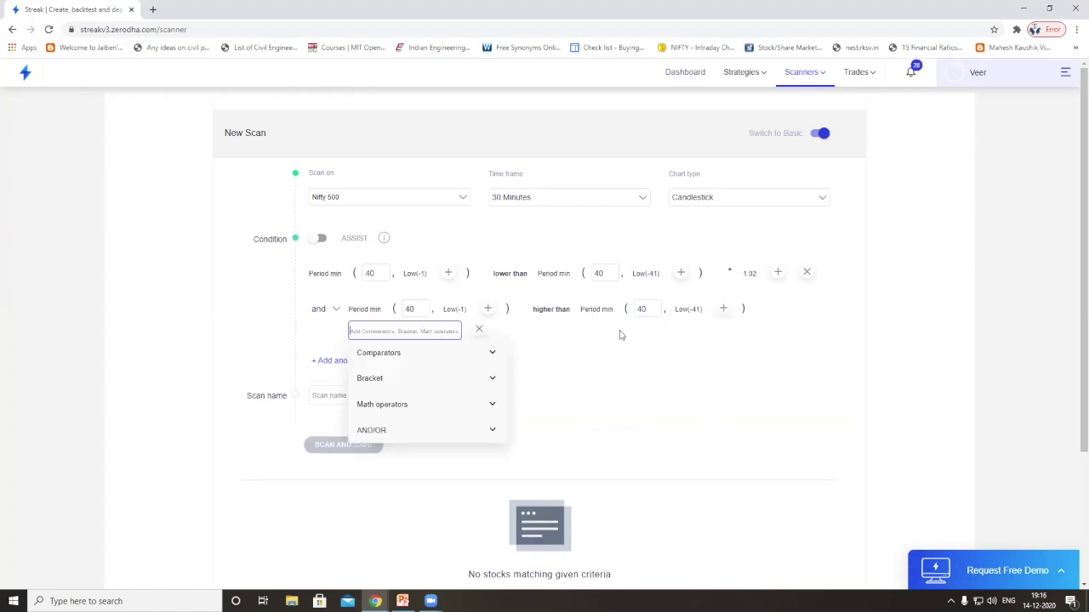
click(439, 401)
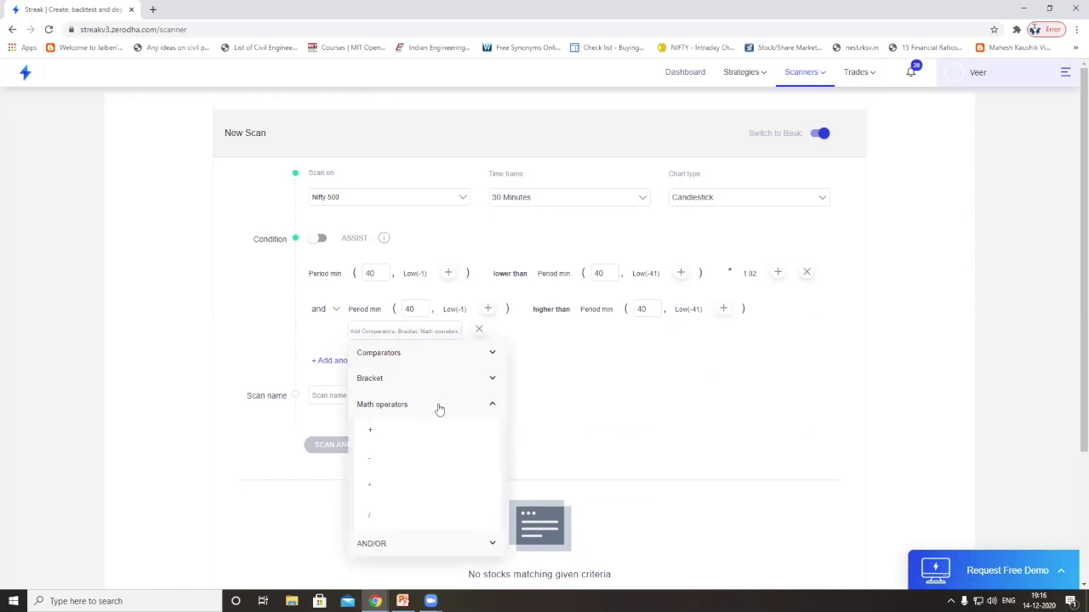
click(369, 489)
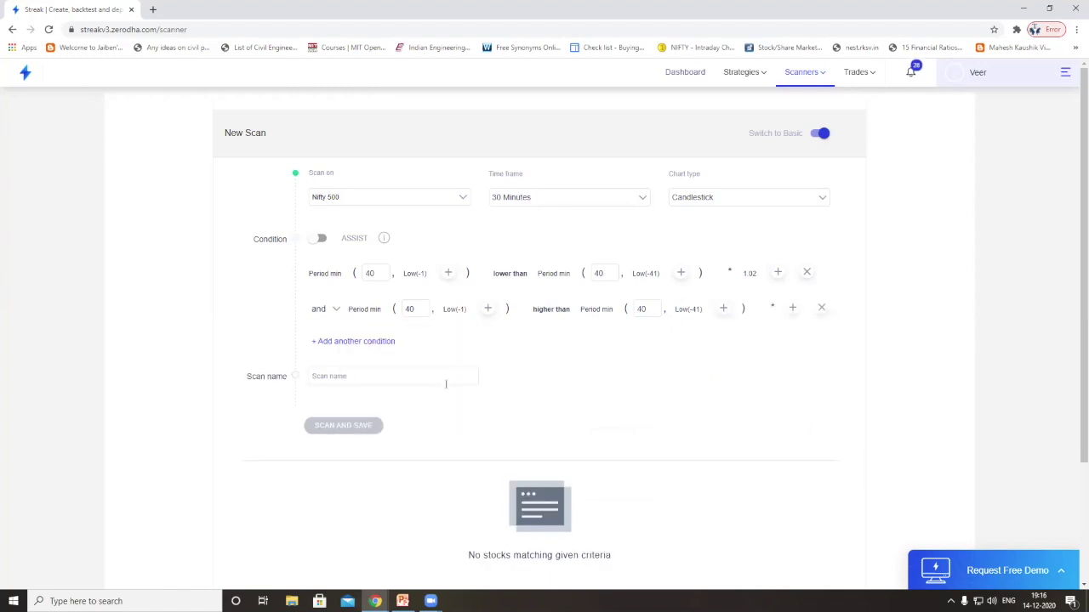
click(793, 310)
text(n)
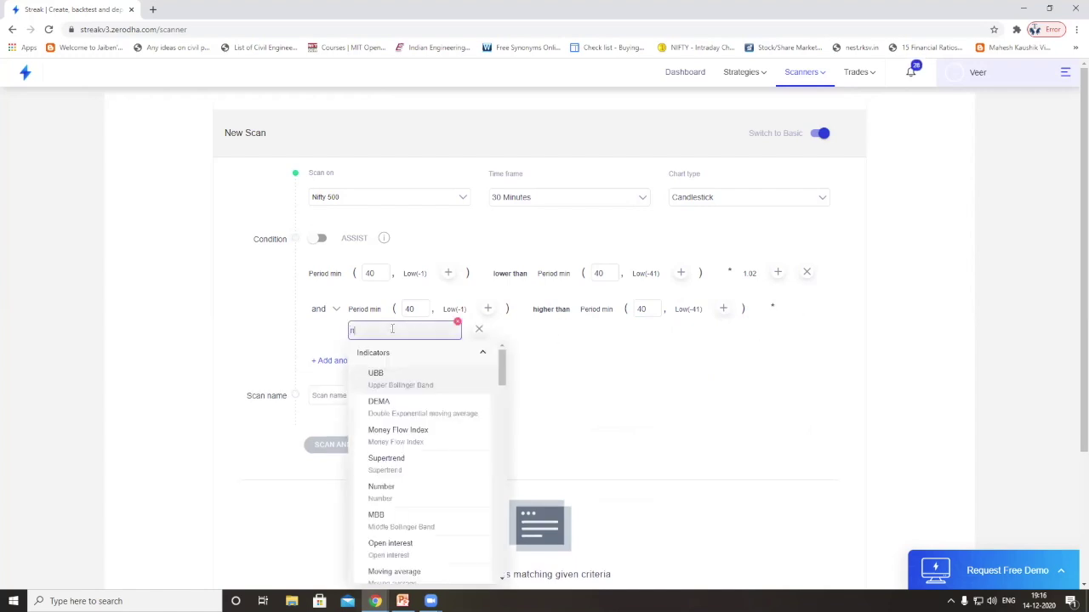
text(umb)
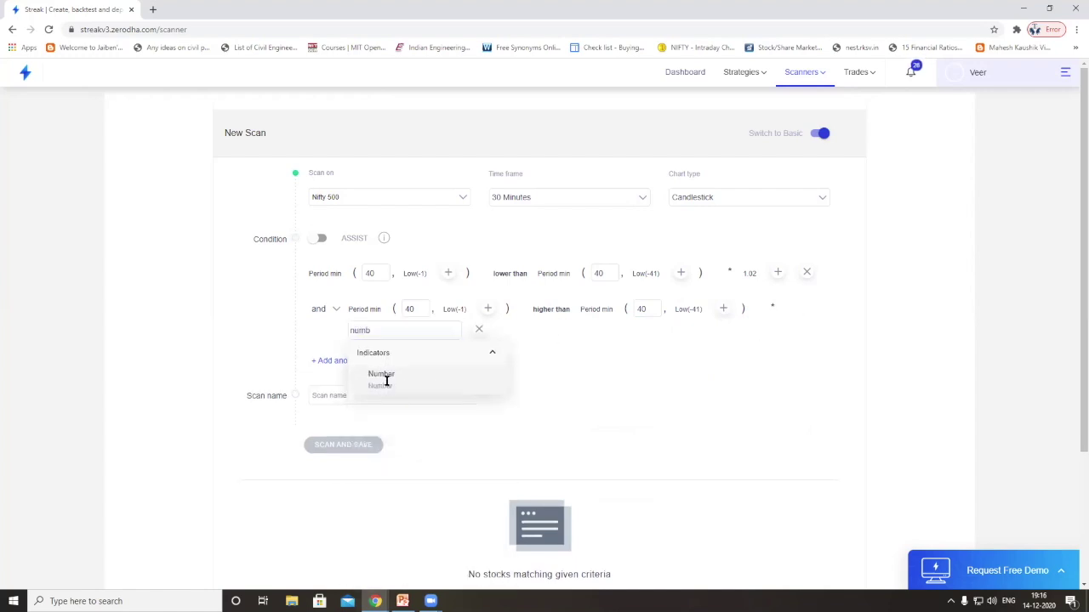
click(381, 377)
click(398, 398)
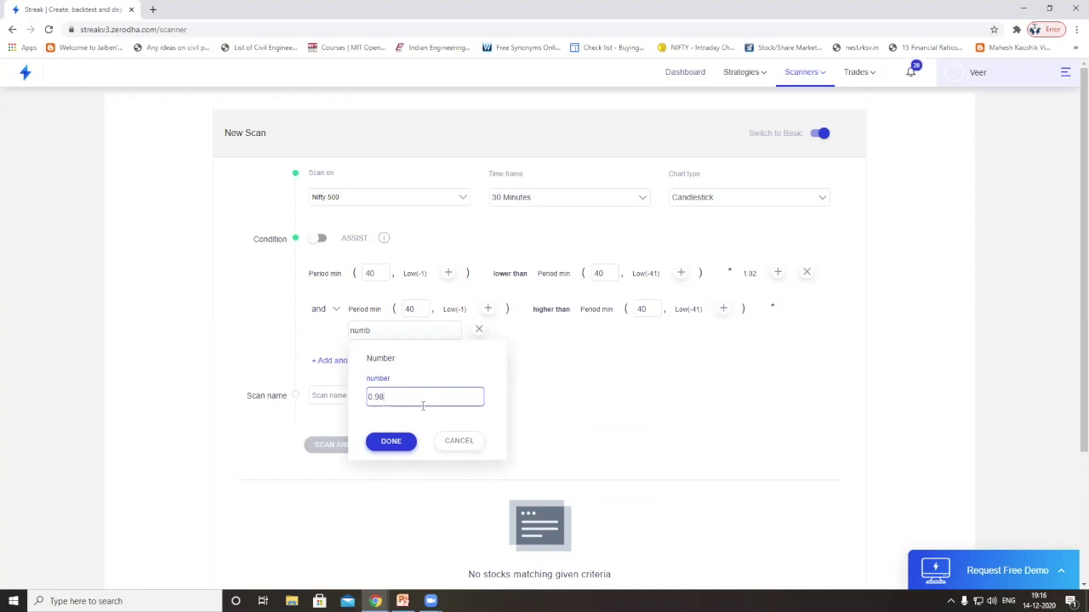
click(385, 444)
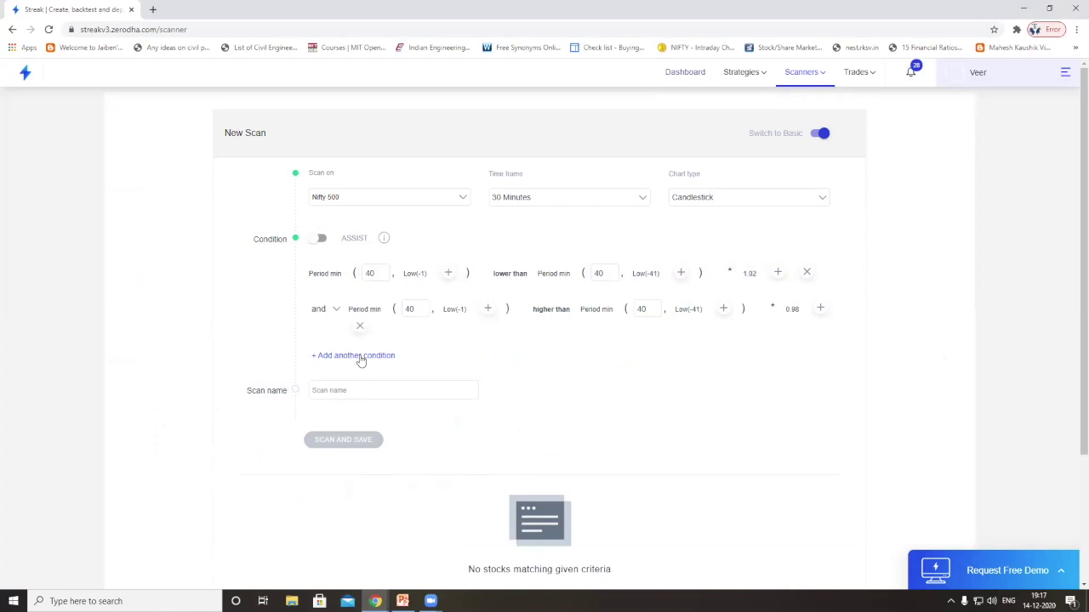
- Add a third condition joined by "and", starting with a Period min function with period 40
click(360, 358)
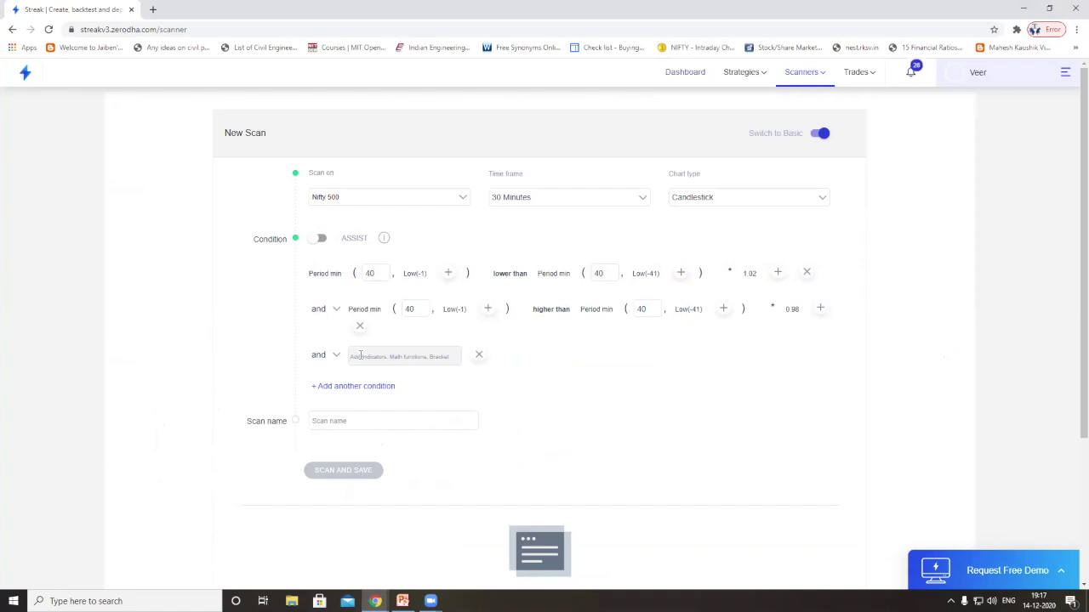
click(361, 355)
text(pe)
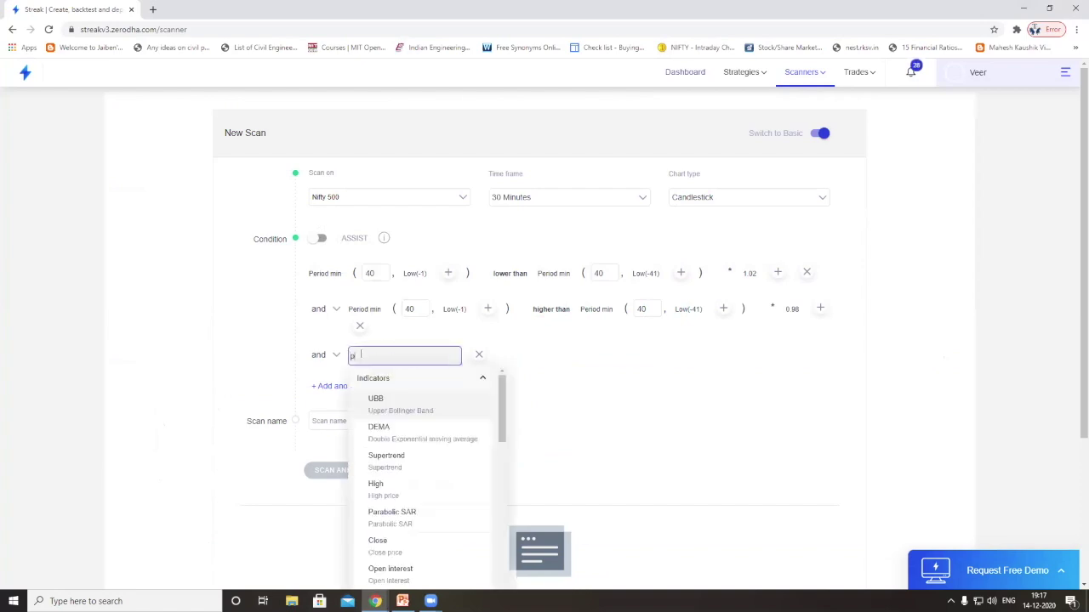
text(r)
click(417, 358)
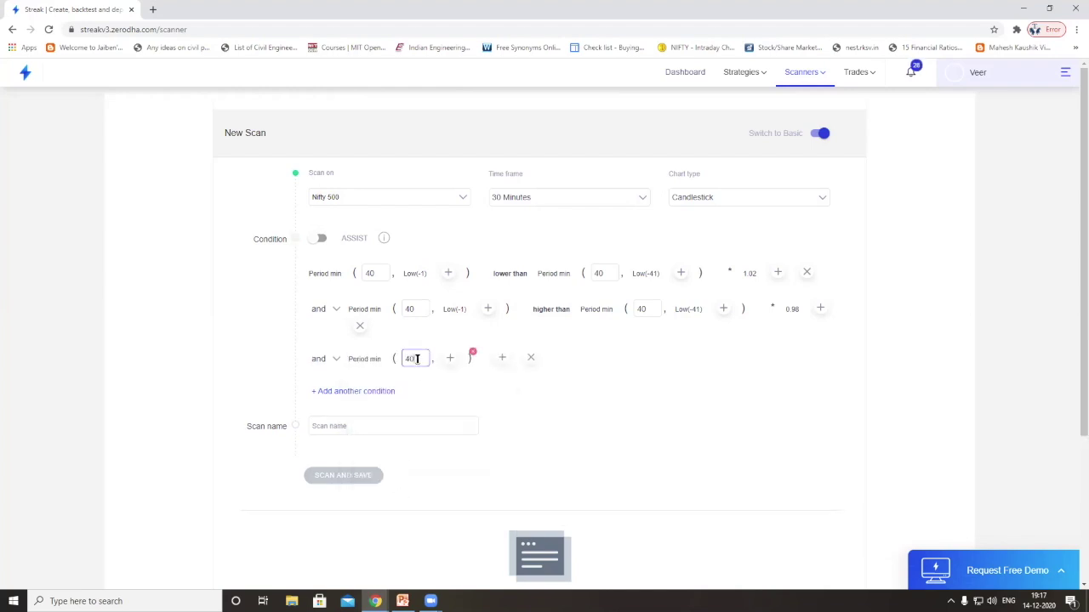
- Insert the Low indicator with an offset of -1 into the third condition's Period min function
click(448, 359)
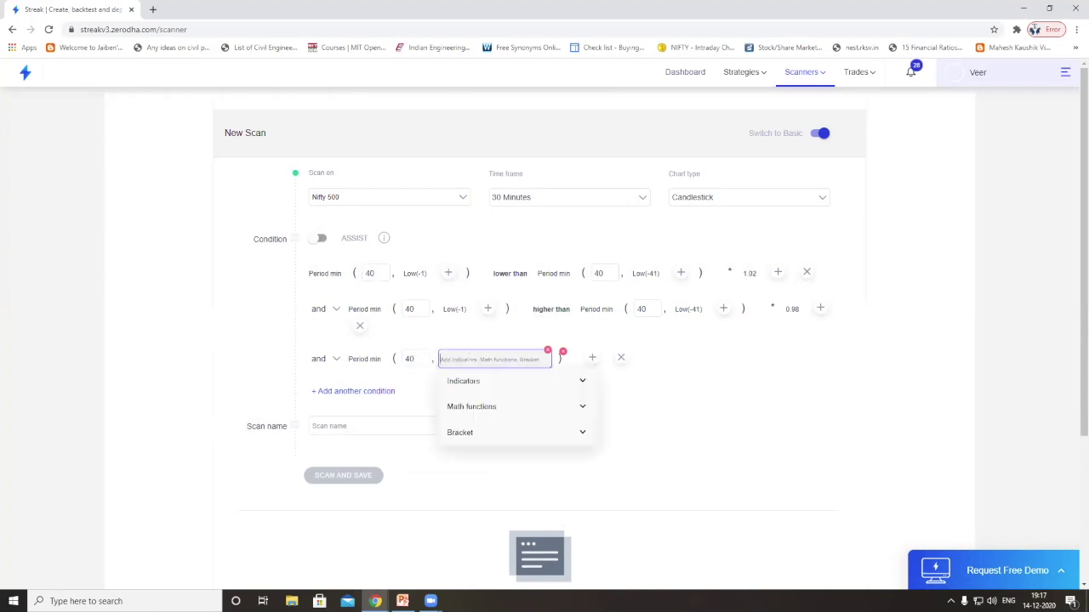
text(low)
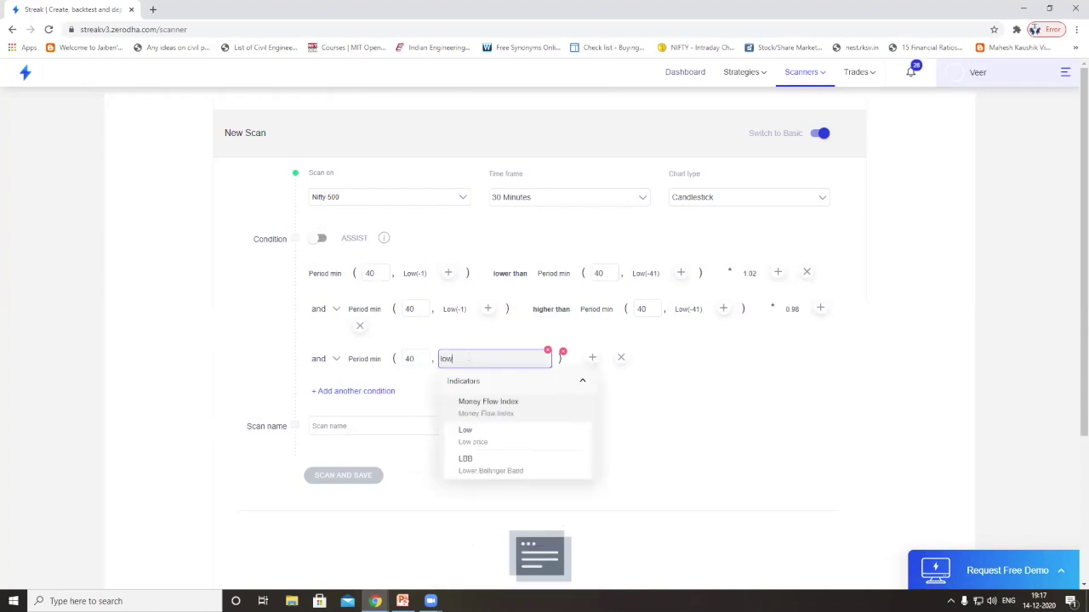
click(471, 436)
click(478, 430)
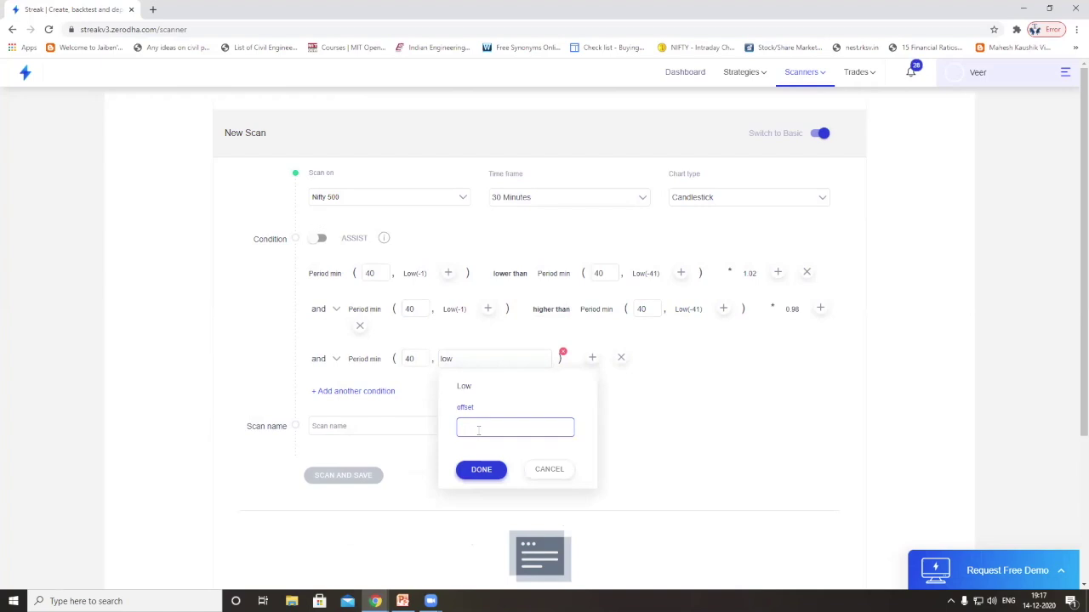
text(-1)
click(480, 470)
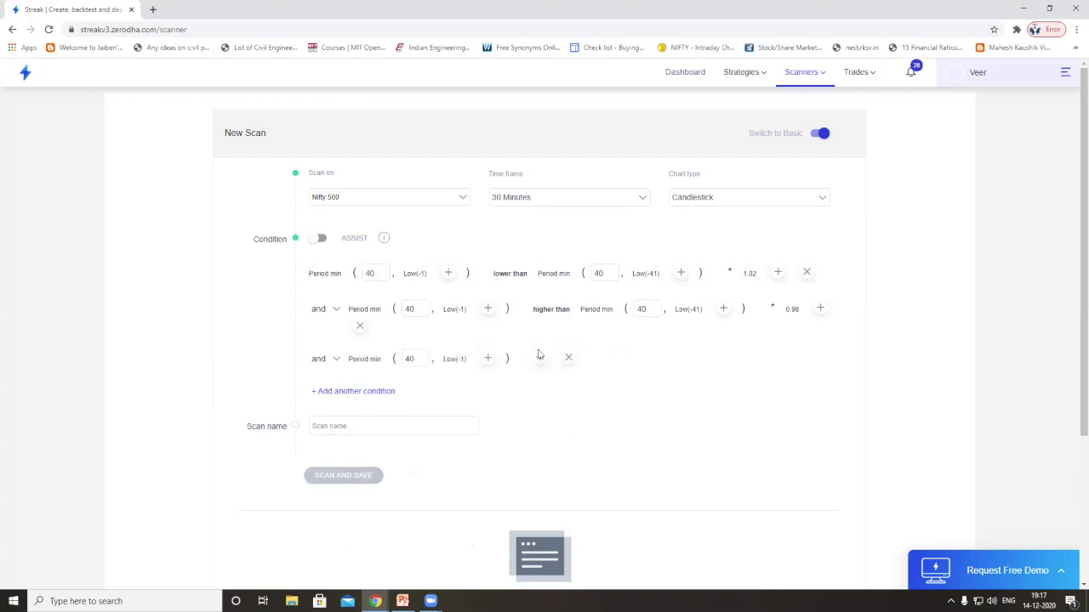
- Add the "lower than" comparator to the third condition
click(544, 358)
text(low)
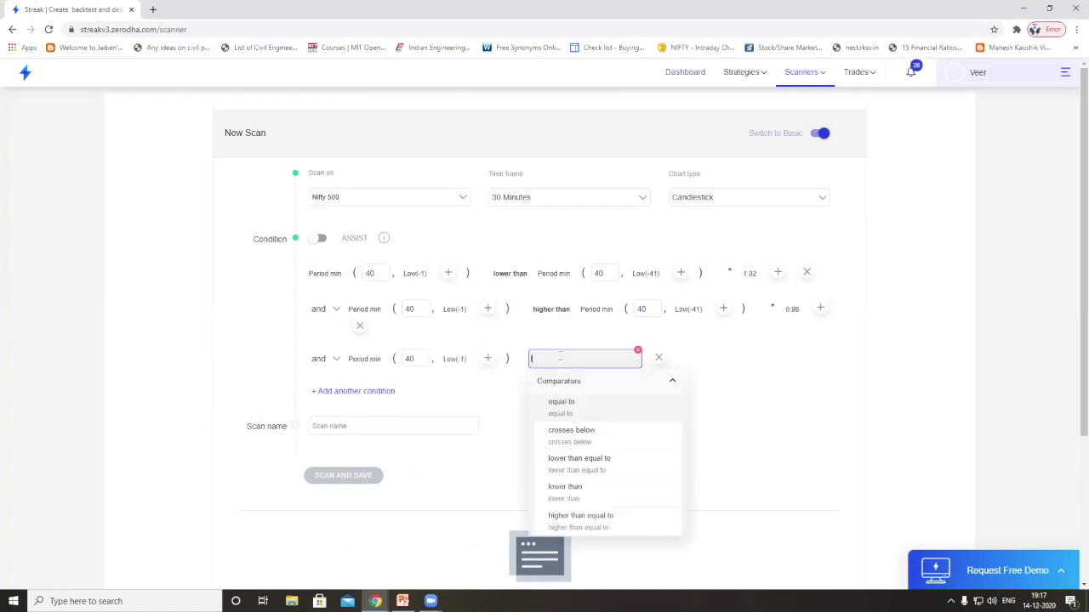
click(563, 464)
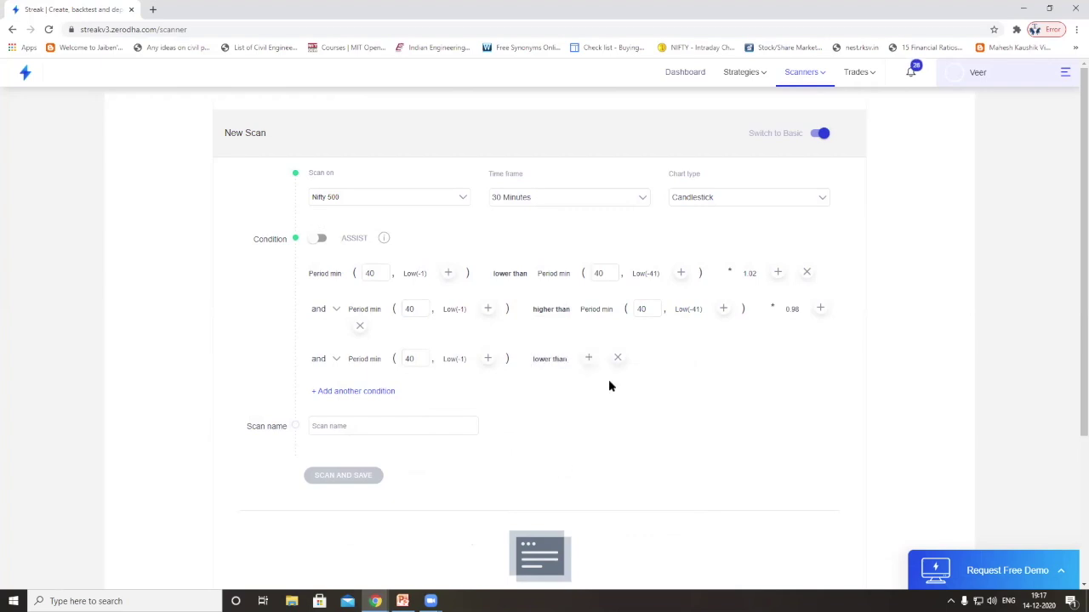
- Add a Period min function with period 100 after the third condition's "lower than" comparator
click(588, 359)
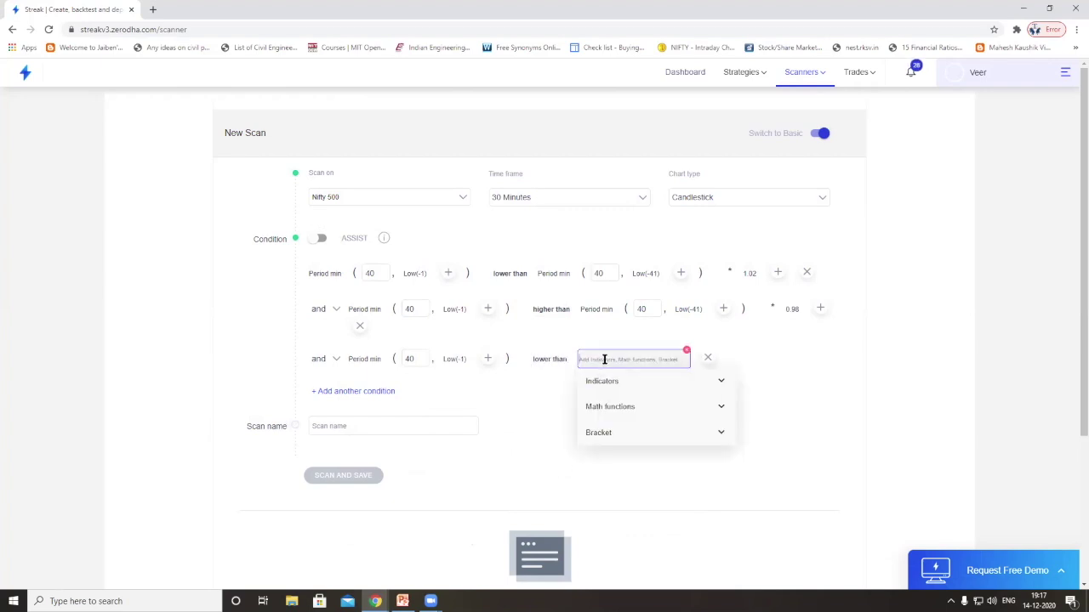
text(per)
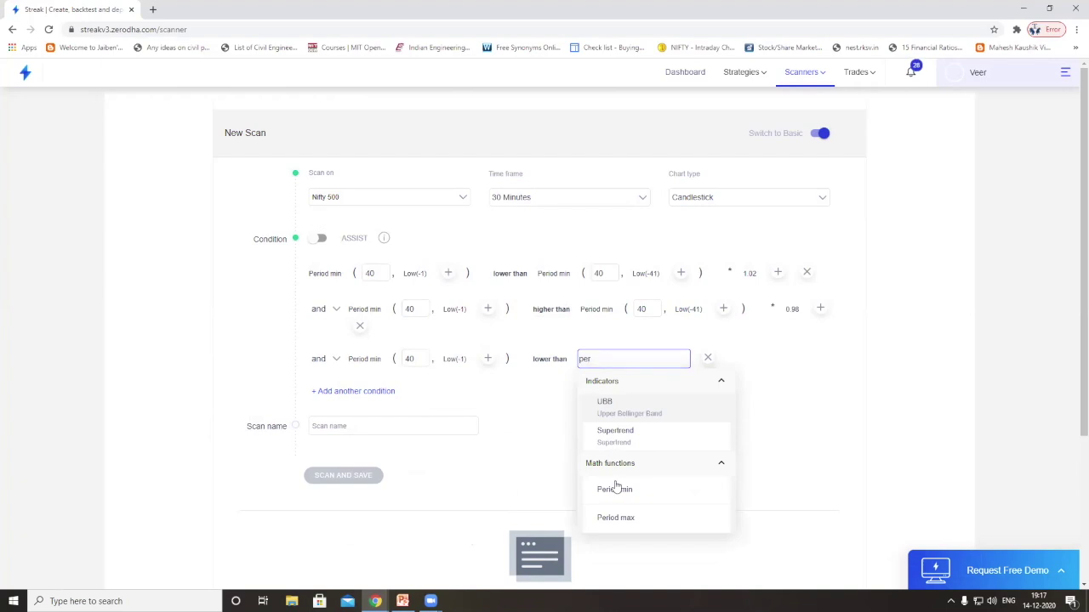
click(614, 491)
click(644, 359)
text(100)
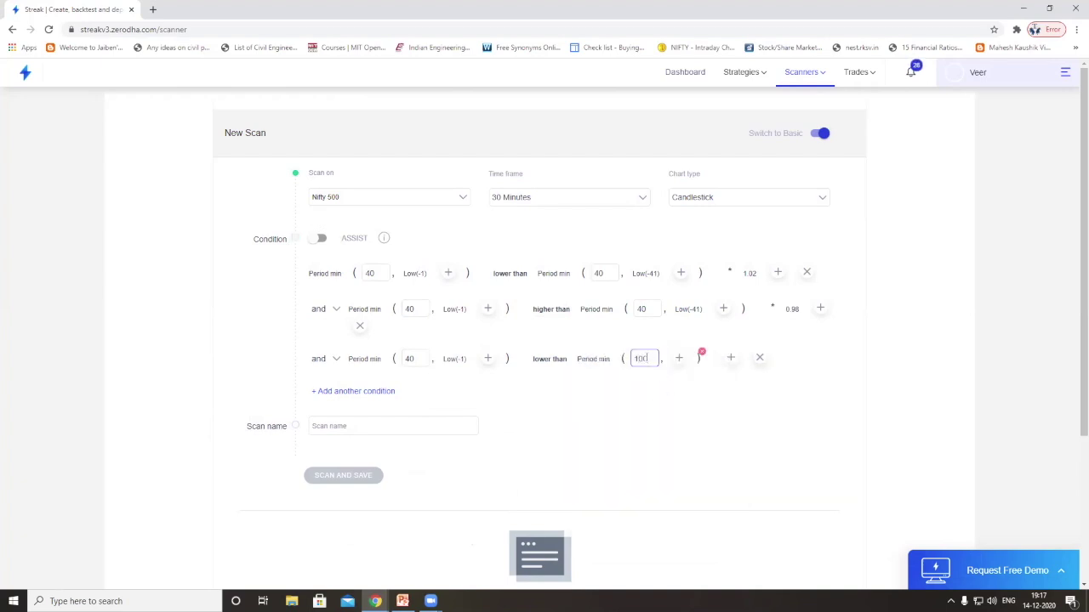
- Insert the Low indicator with an offset of -81 into the 100-period Period min function
click(680, 359)
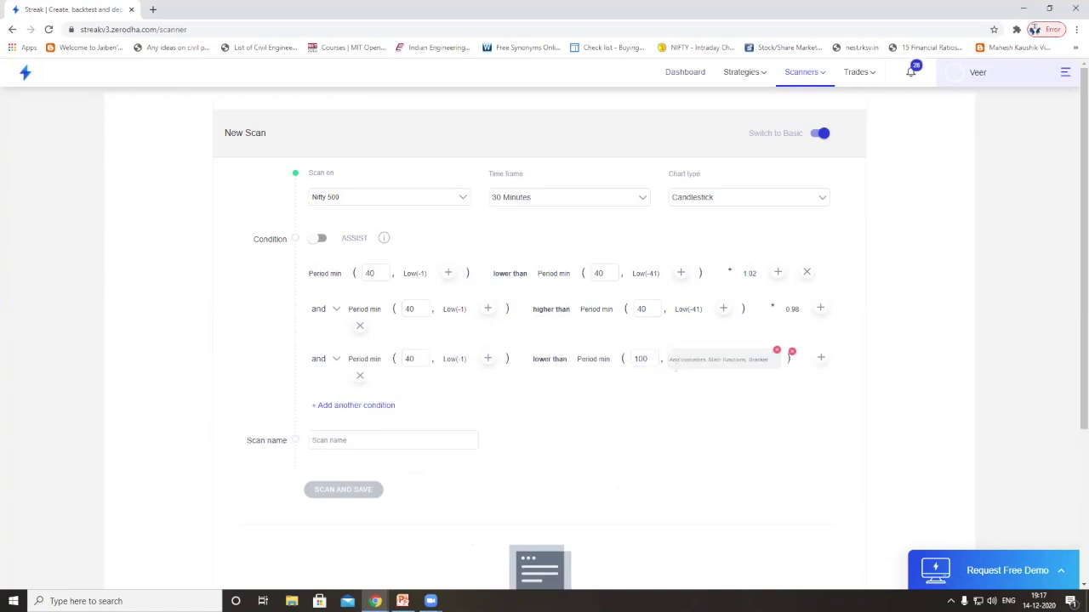
text(low)
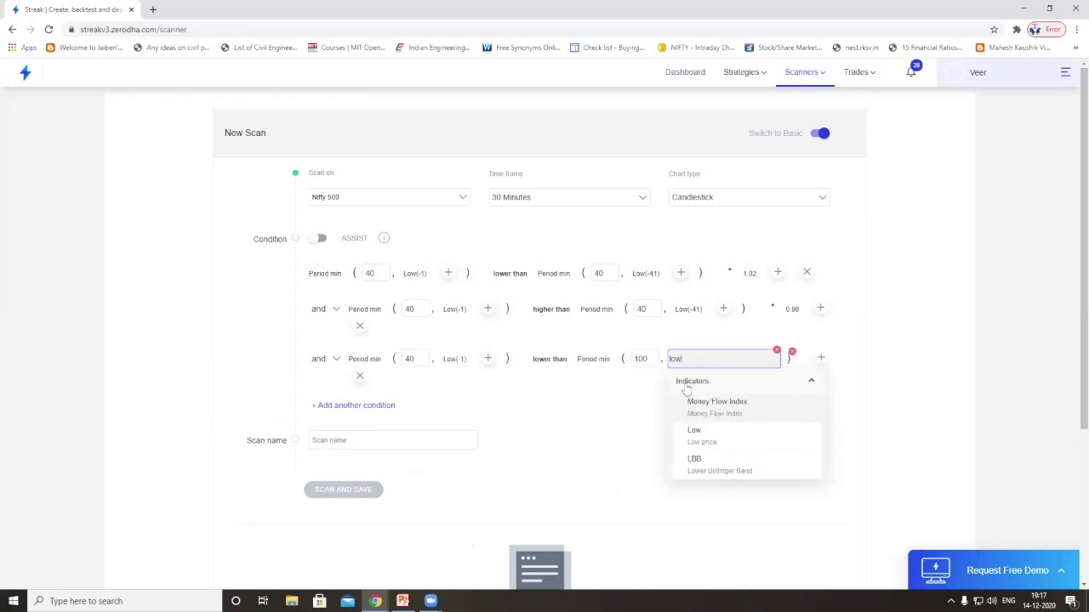
click(703, 436)
click(710, 423)
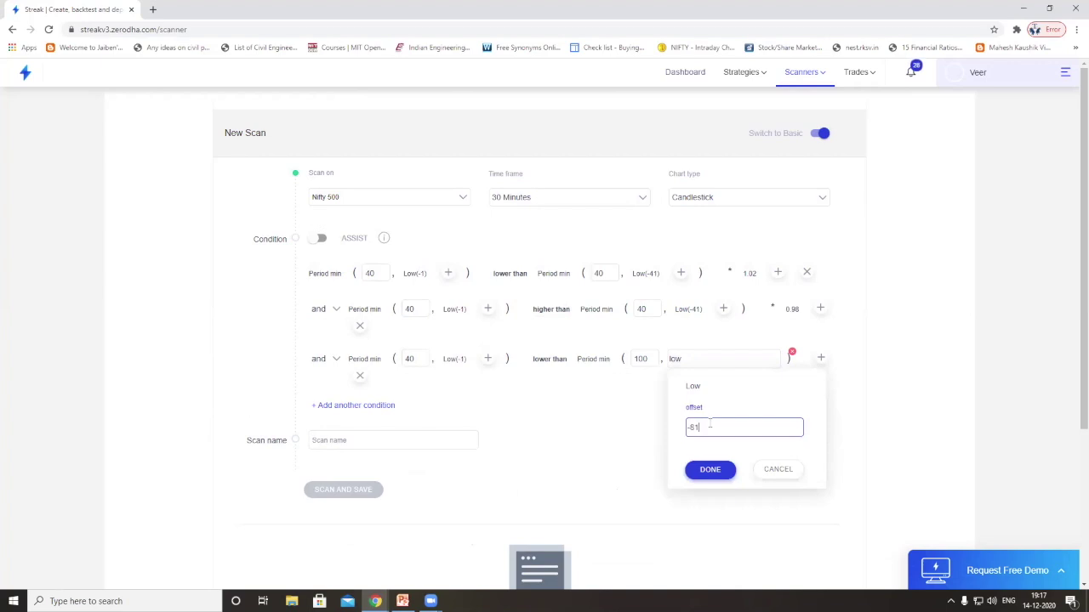
click(711, 471)
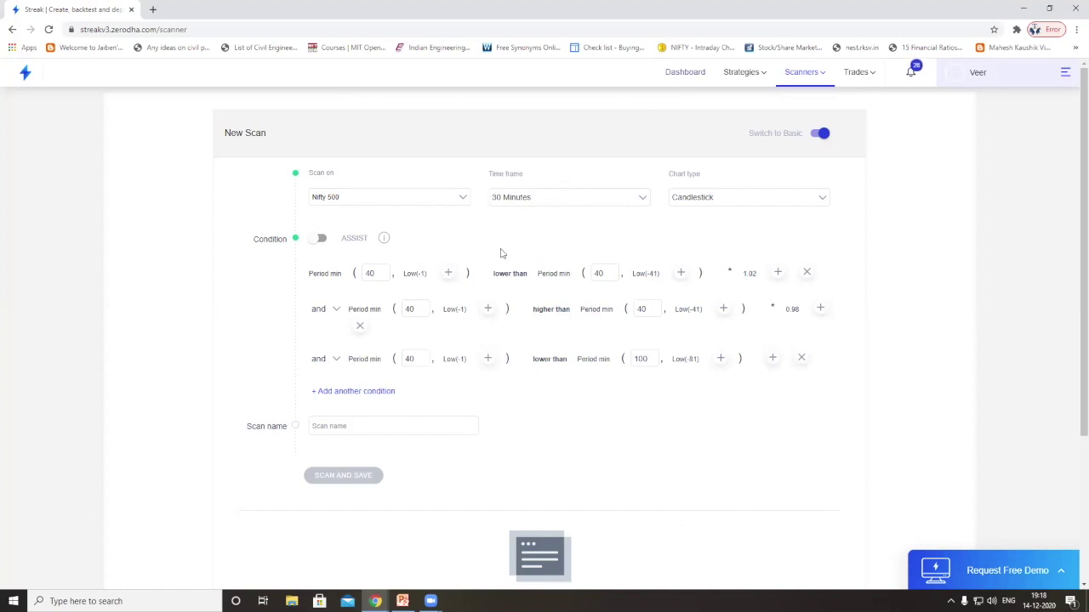
- Name the scan "double bottom test", then run and save it to list the matching stocks
click(361, 427)
text(double bottom)
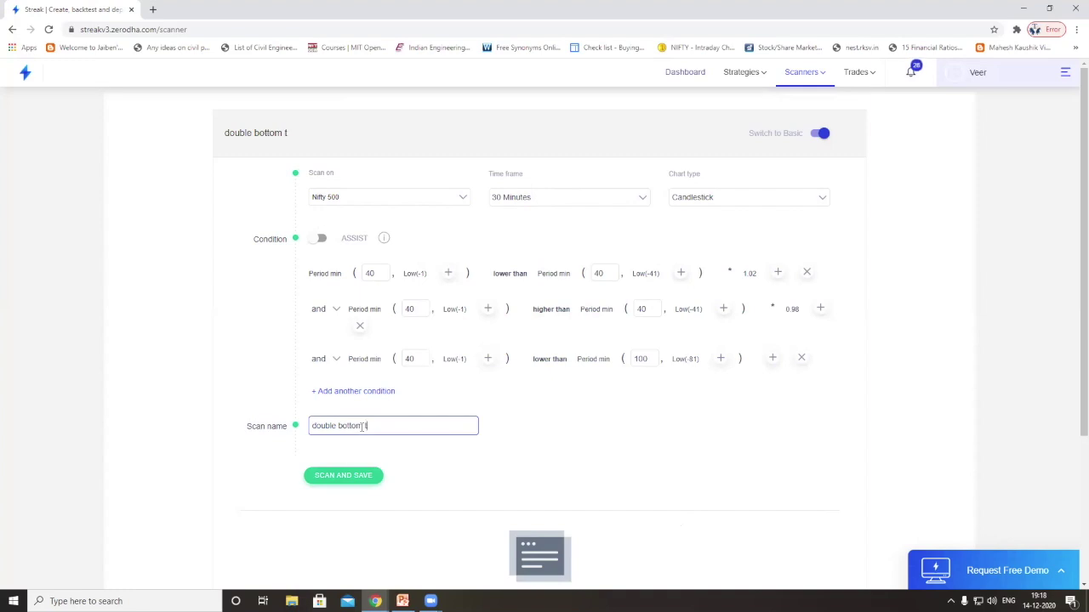
click(357, 476)
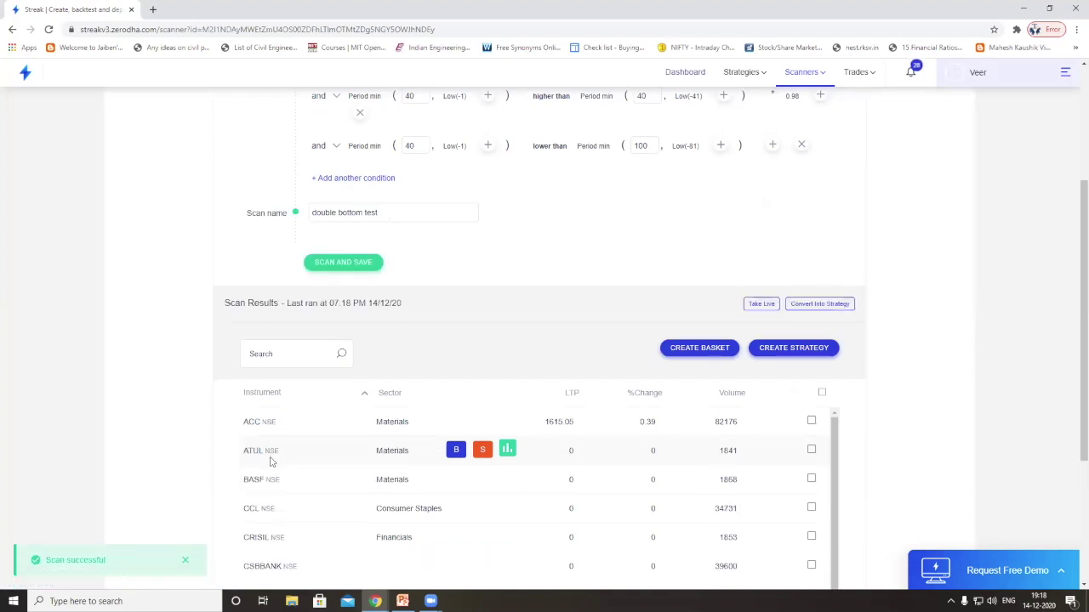
scroll(884, 417, down, 1)
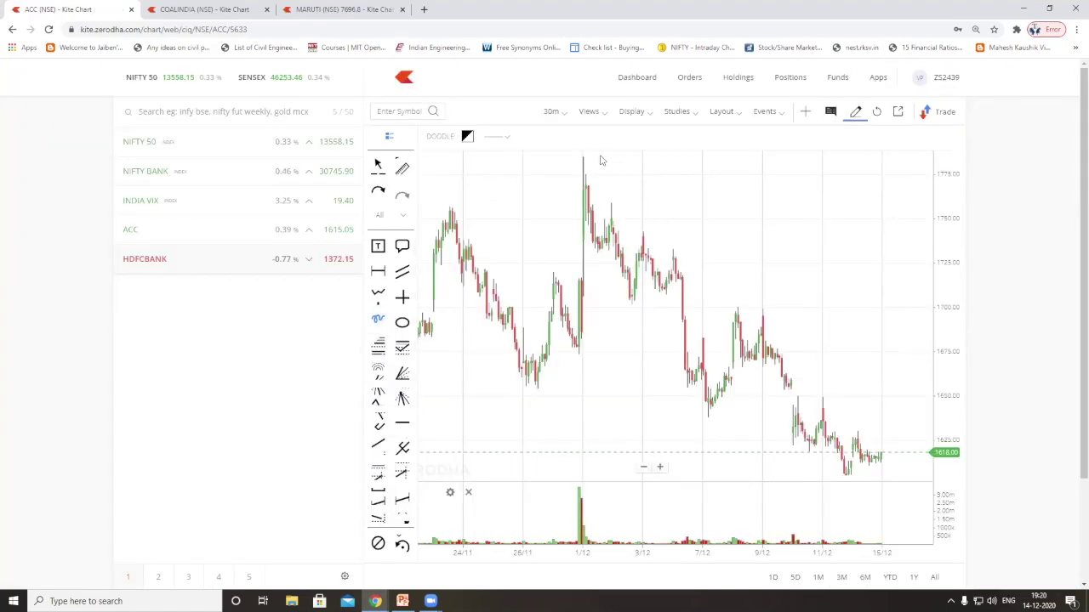
- Doodle the double bottom on the ACC 30-minute Kite chart, with a neckline at about 1700 and an upward breakout arrow
mouse_move(584, 159)
mouse_down()
mouse_move(690, 413)
mouse_move(709, 422)
mouse_move(763, 313)
mouse_move(845, 478)
mouse_move(875, 440)
mouse_up()
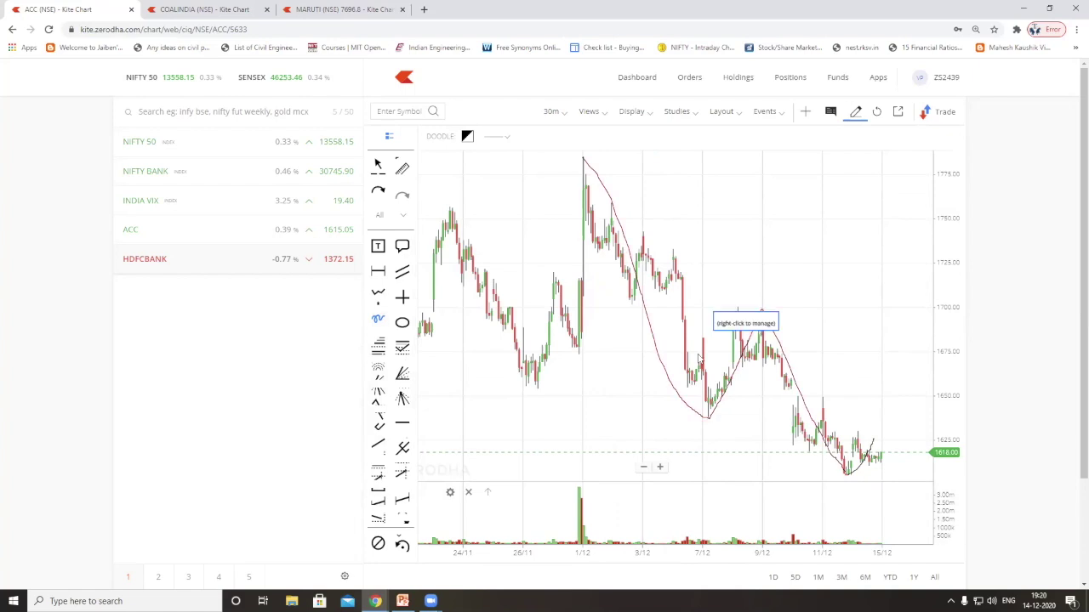
drag(721, 309, 911, 308)
mouse_move(876, 451)
mouse_down()
mouse_move(901, 279)
mouse_move(908, 288)
mouse_up()
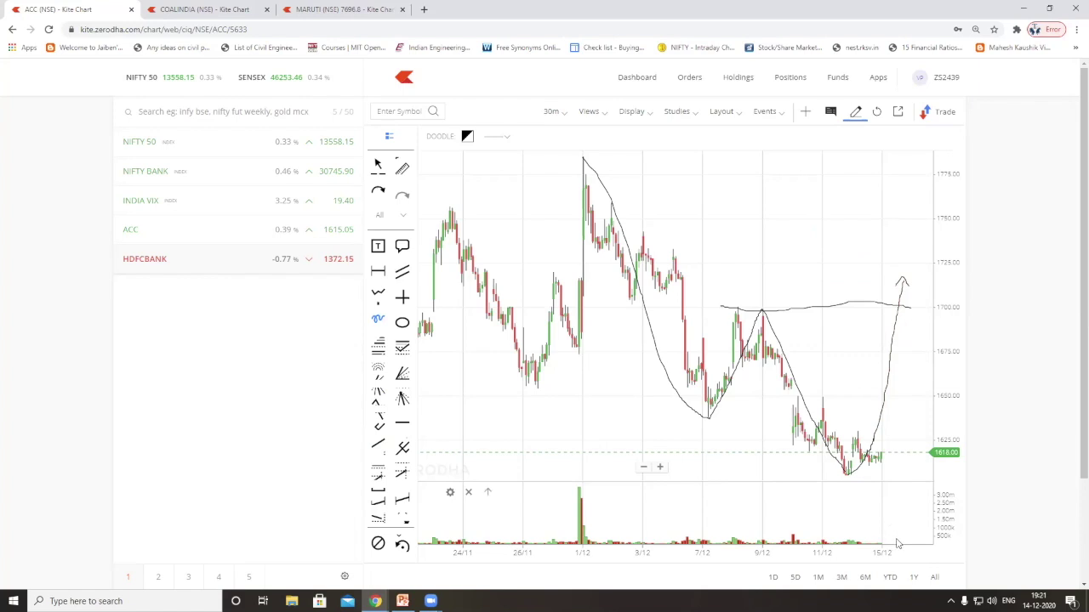
mouse_move(898, 545)
mouse_down()
mouse_move(897, 512)
mouse_move(904, 541)
mouse_move(733, 508)
mouse_move(692, 515)
mouse_up()
- Switch to the COALINDIA daily chart and examine the price lows from March 2020 onward
key(ctrl+Tab)
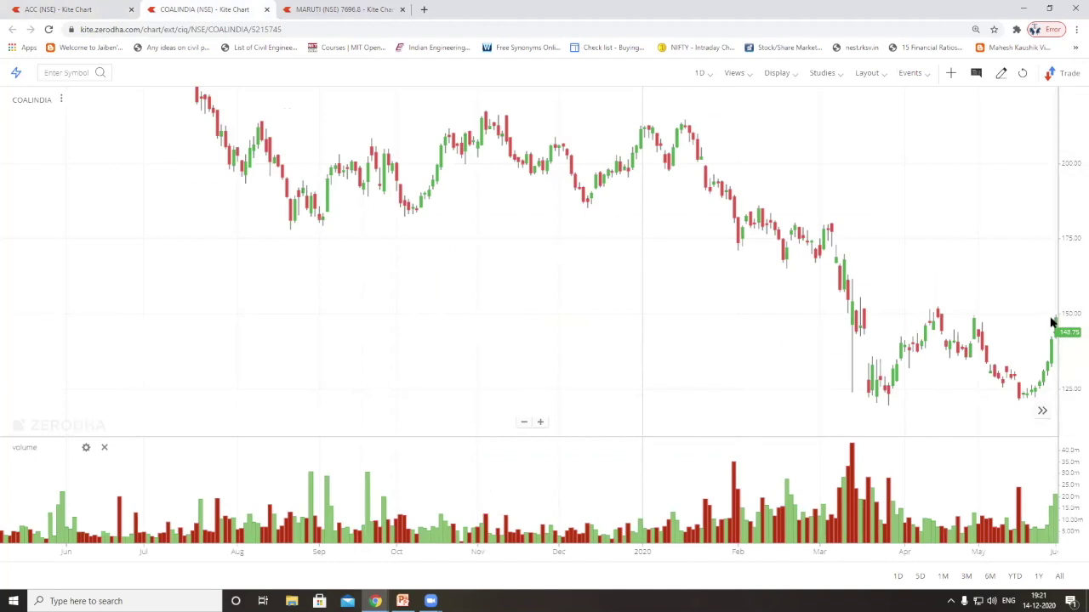
drag(1030, 333, 738, 387)
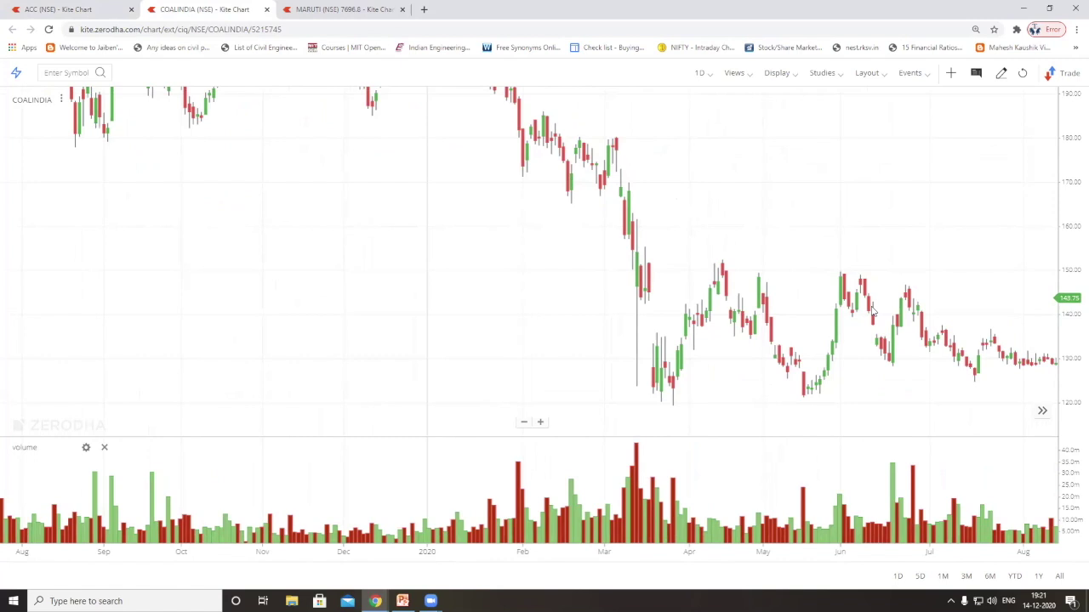
scroll(724, 260, up, 2)
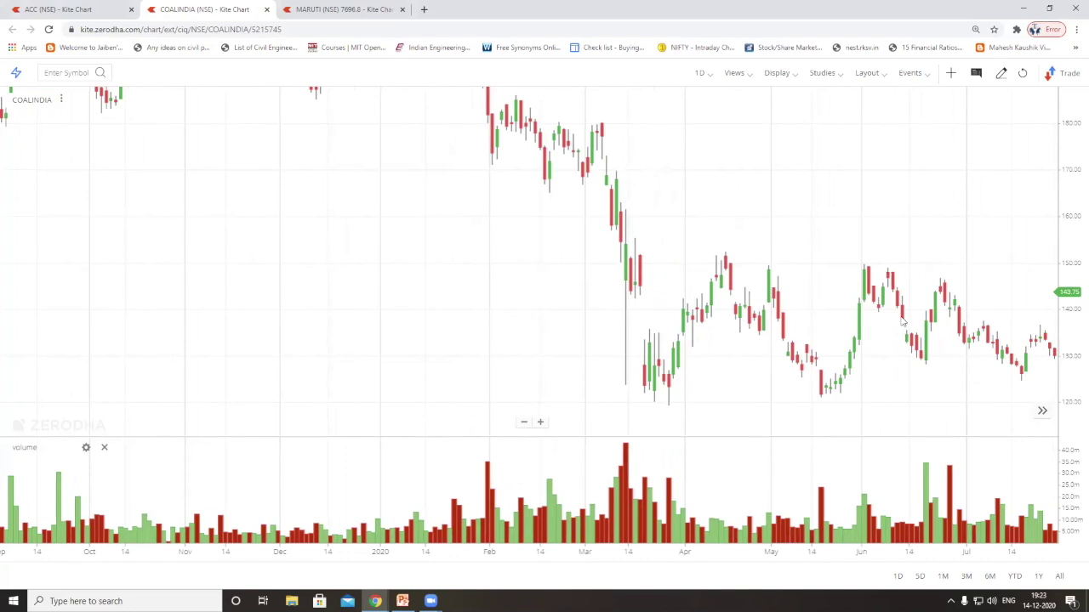
- Switch to the MARUTI daily chart
click(349, 10)
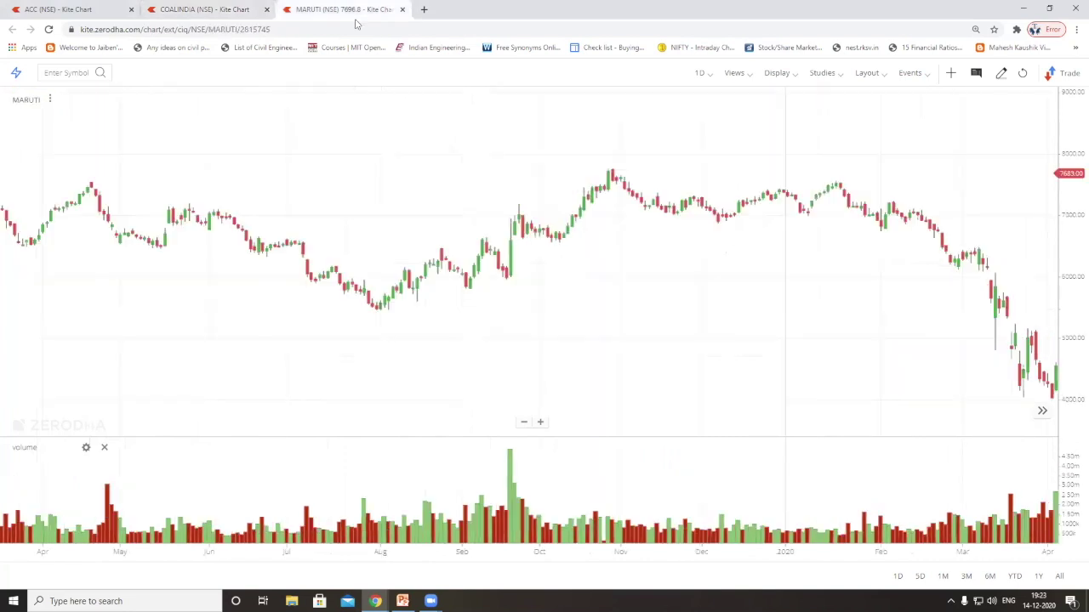